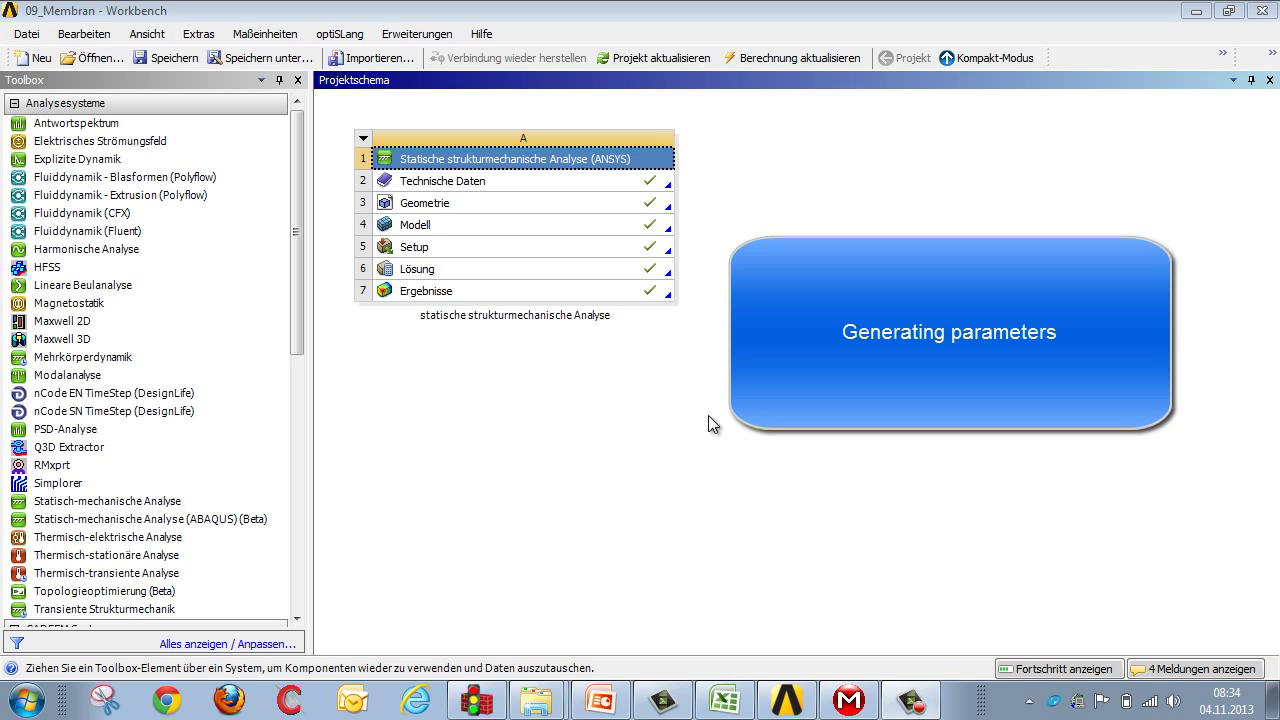
# Step: Open the analysis results, mark the maximum of the Gesamtverformung result as an output parameter, and switch to the Workbench project
pyautogui.doubleClick(629, 294)
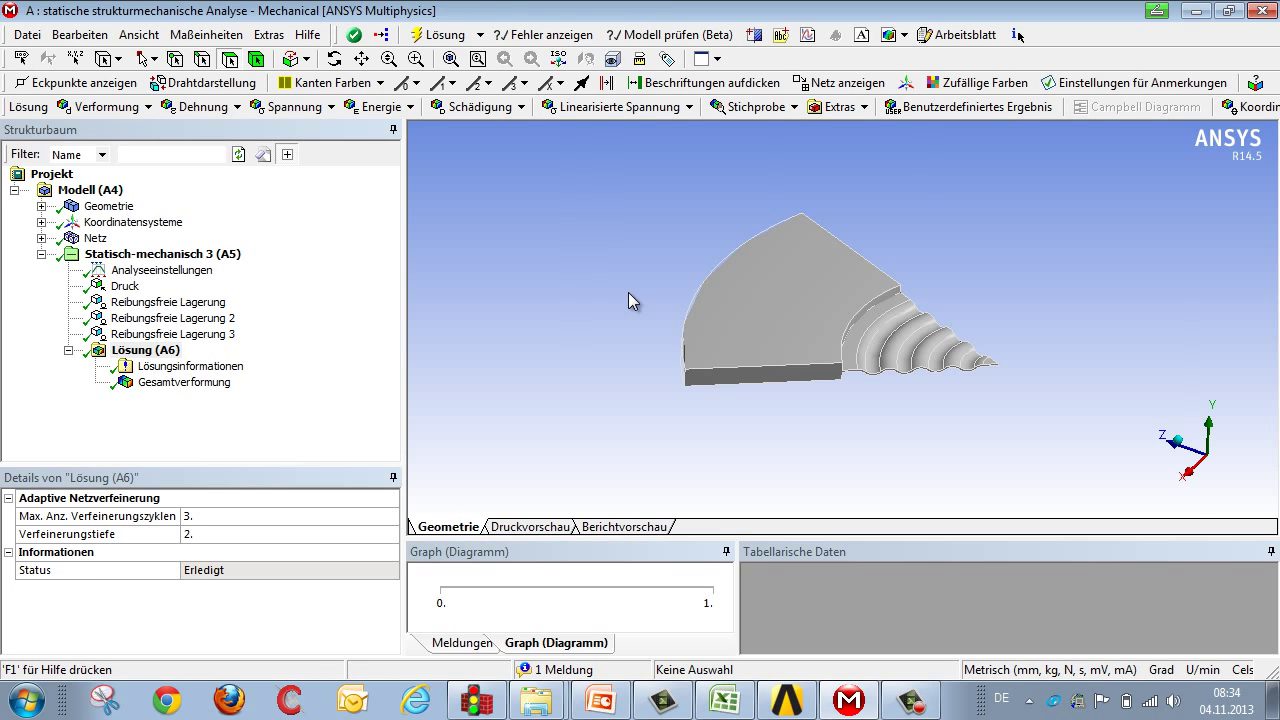
pyautogui.click(212, 384)
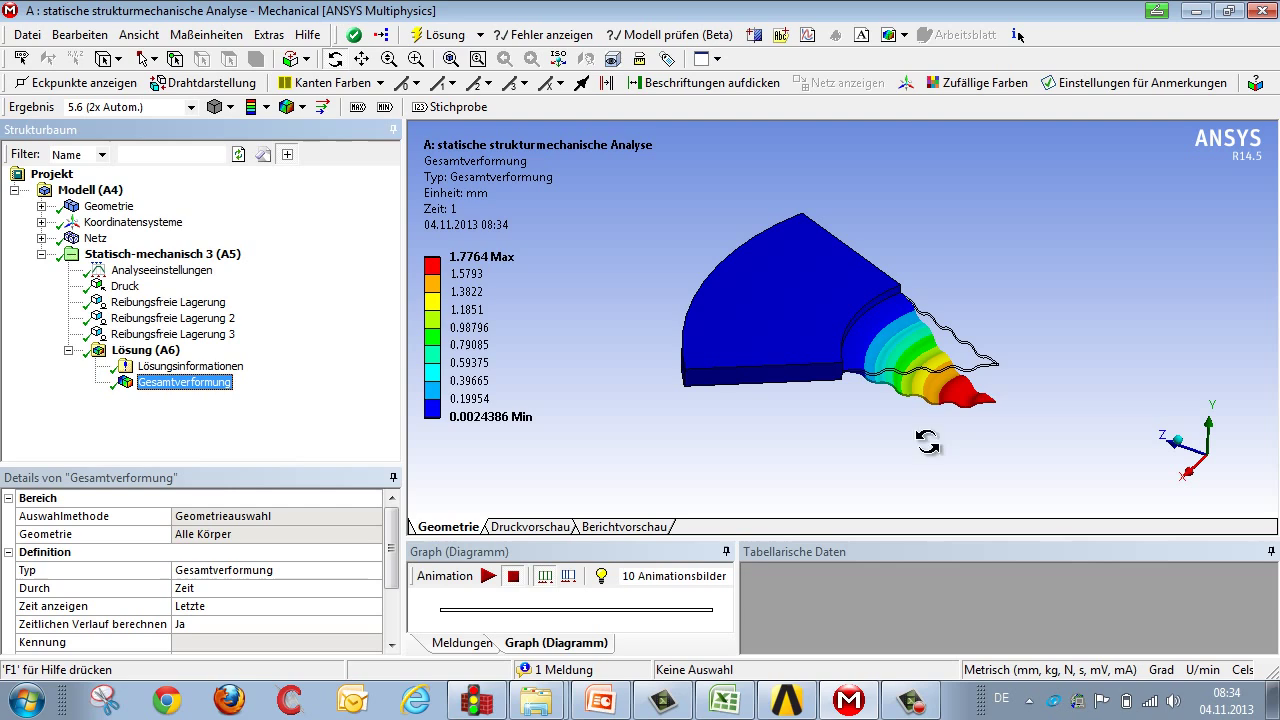
pyautogui.scroll(-2, 390, 560)
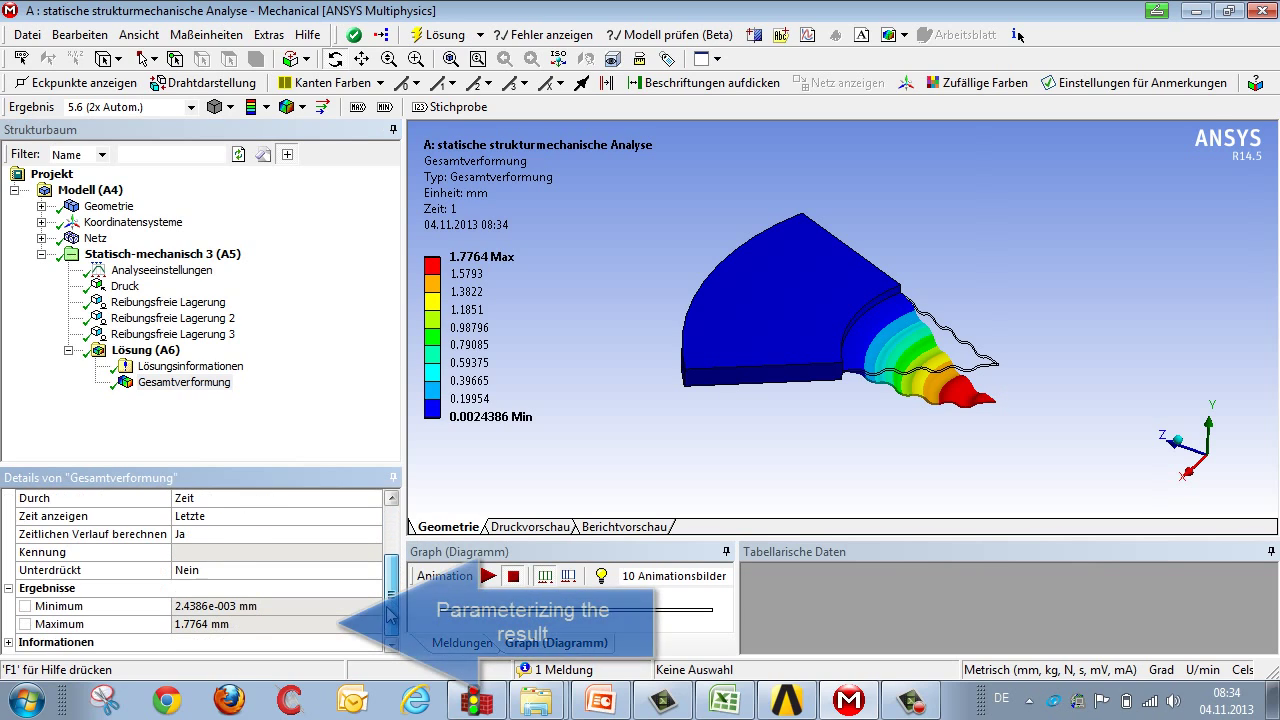
pyautogui.click(25, 624)
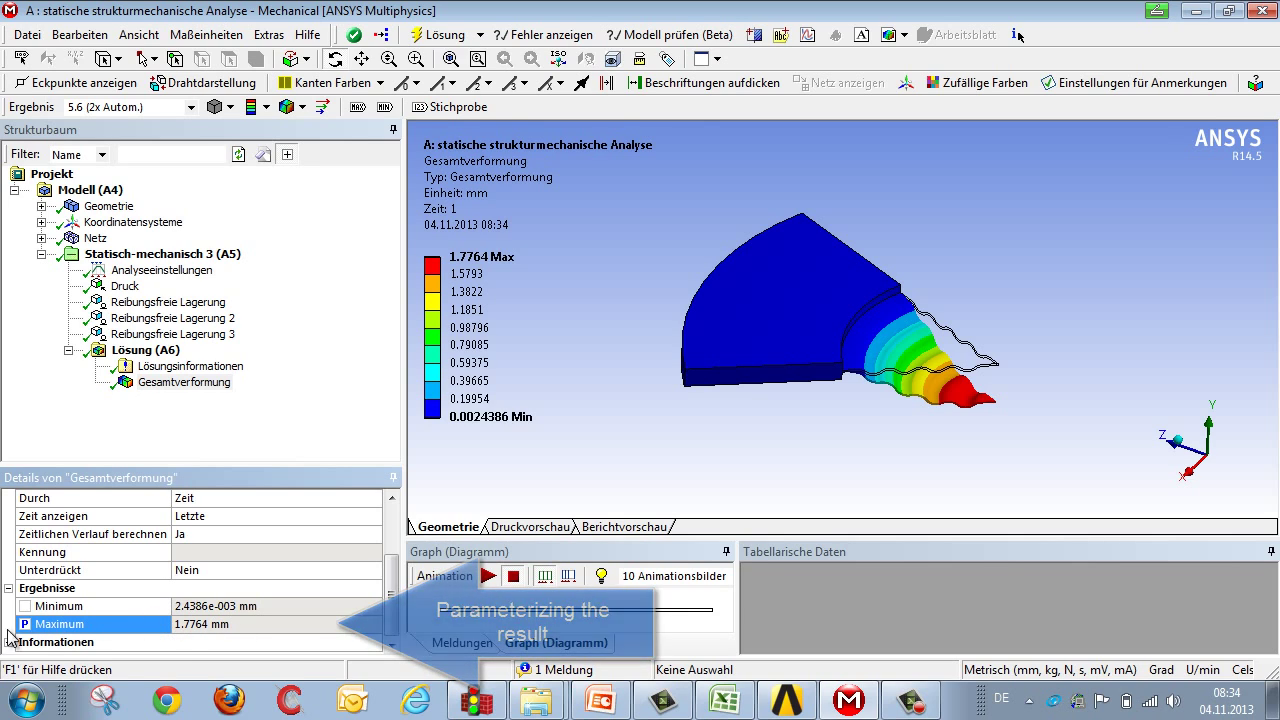
pyautogui.click(785, 703)
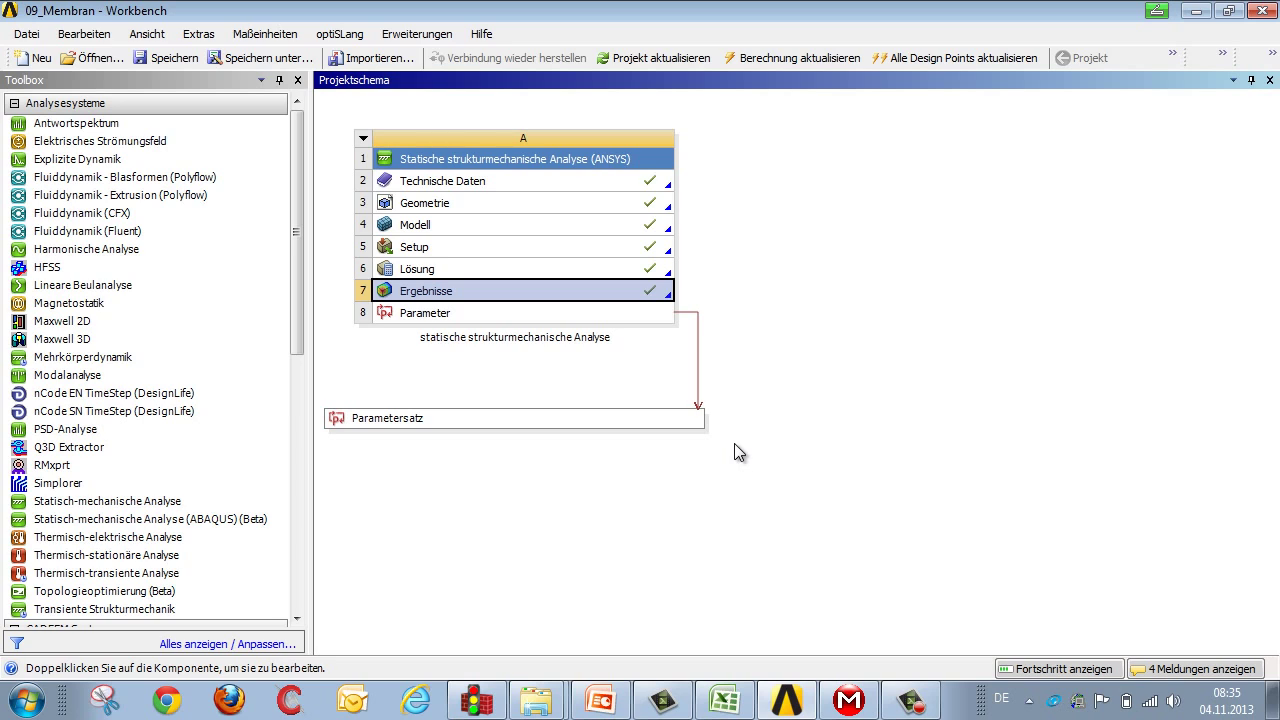
# Step: Back in Mechanical, evaluate a local Vergleichsspannung (von Mises) result on three adjoining inner membrane faces and mark its maximum as an output parameter
pyautogui.click(832, 702)
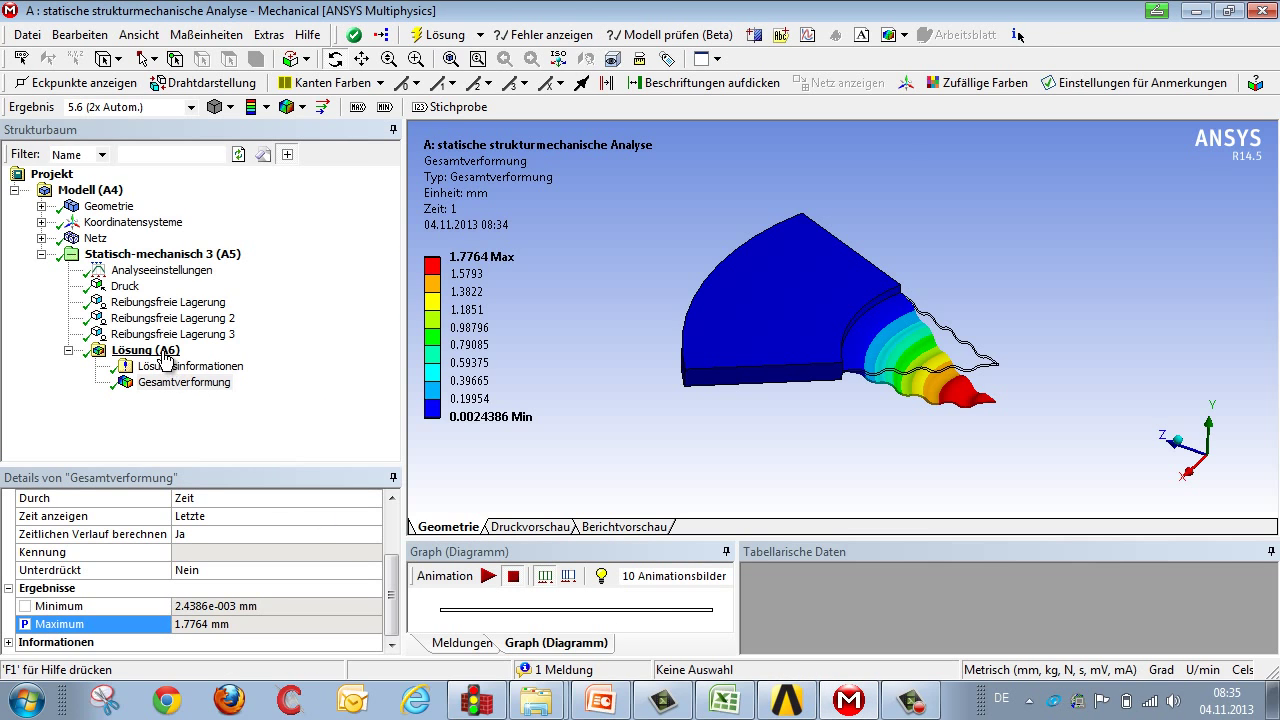
pyautogui.click(955, 355)
pyautogui.keyDown('ctrl'); pyautogui.click(965, 362); pyautogui.keyUp('ctrl')
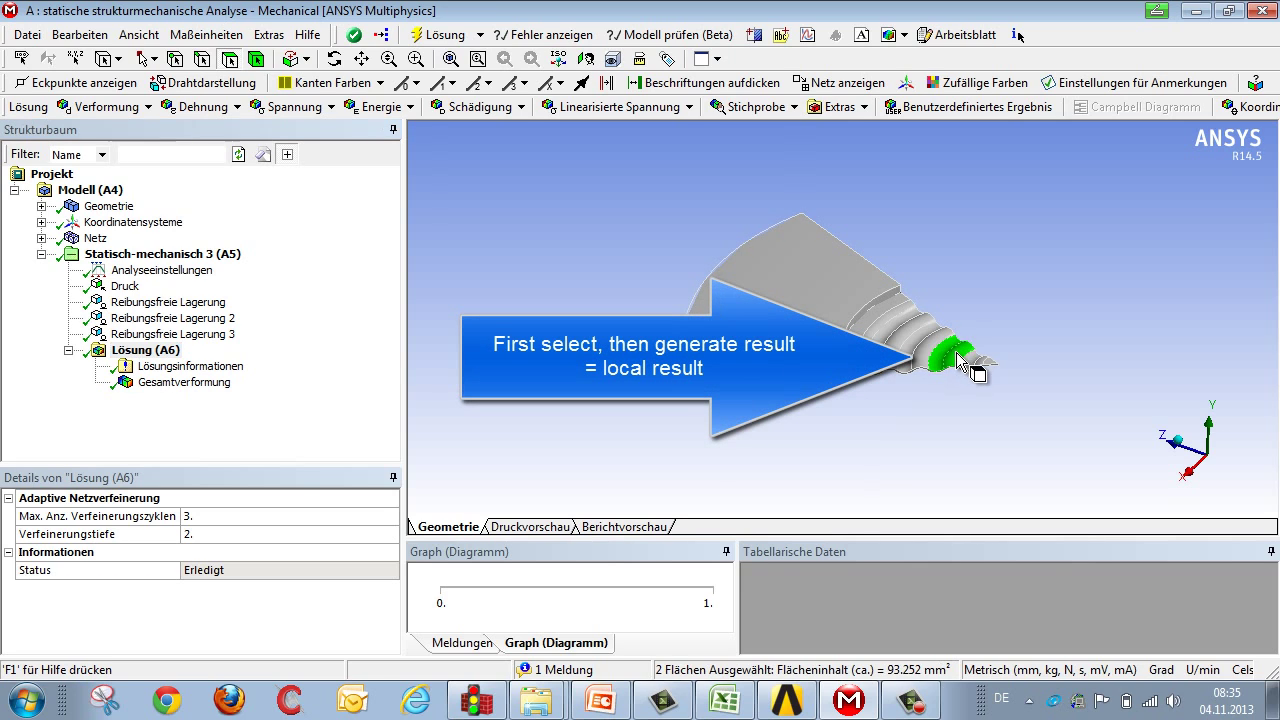
pyautogui.keyDown('ctrl'); pyautogui.click(972, 366); pyautogui.keyUp('ctrl')
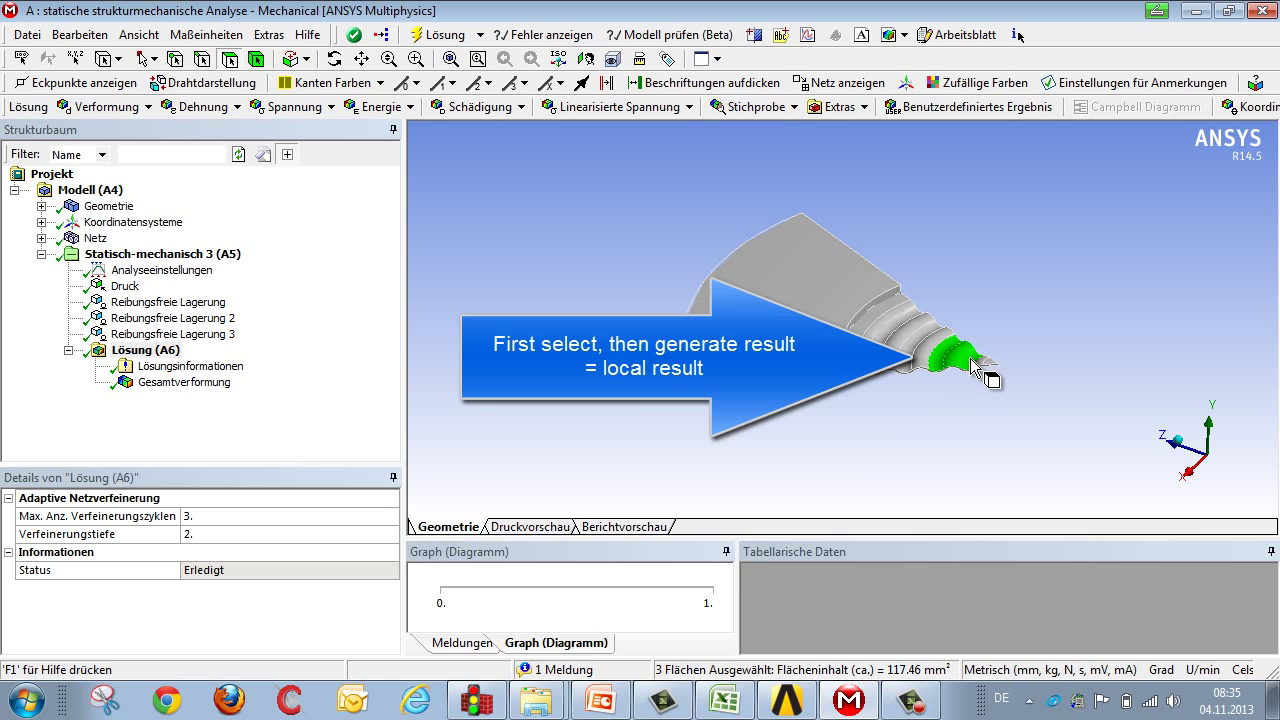
pyautogui.click(310, 108)
pyautogui.click(318, 130)
pyautogui.click(440, 34)
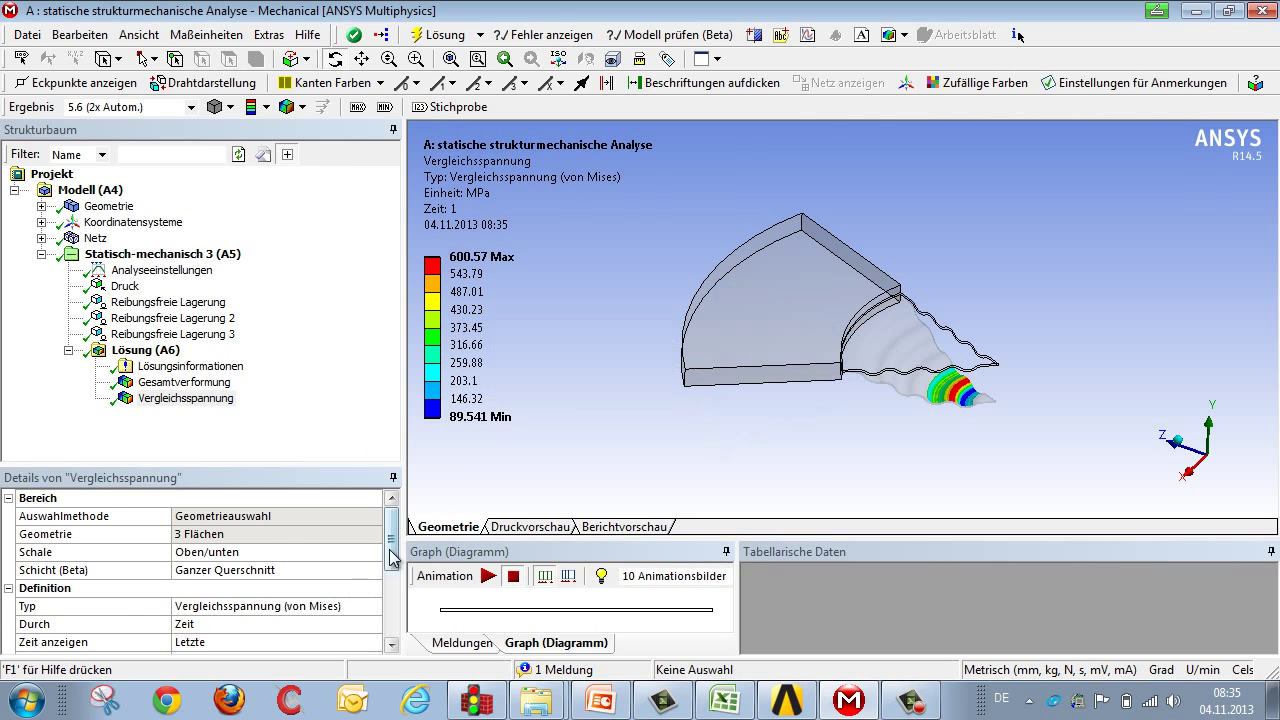
pyautogui.moveTo(391, 550); pyautogui.dragTo(393, 625)
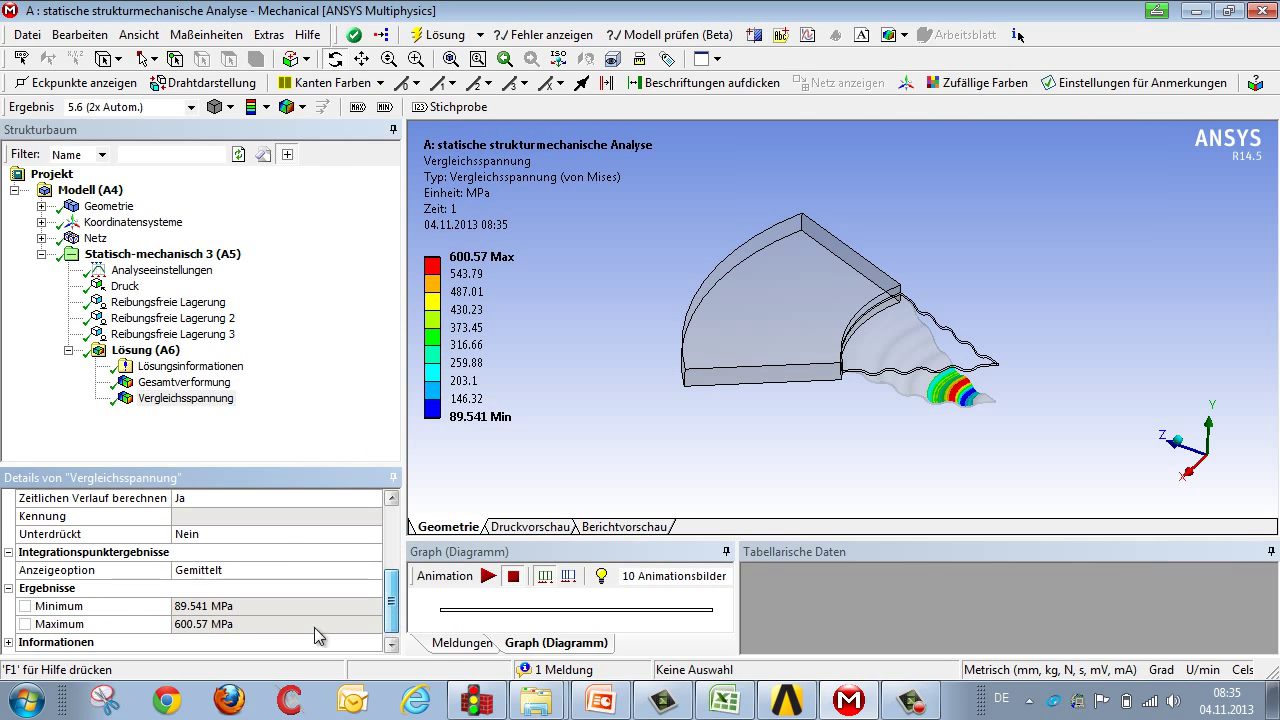
pyautogui.click(45, 626)
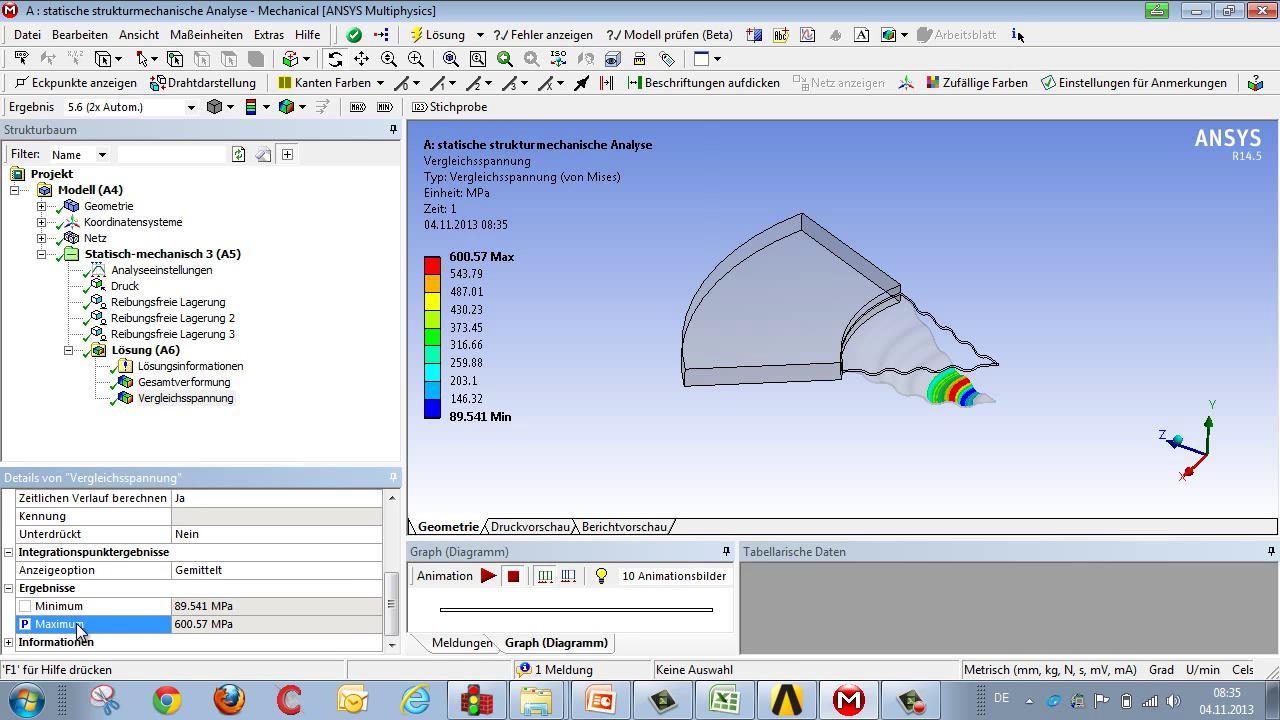
# Step: Mark the magnitude (Größe) of the Druck load as an input parameter and switch to the Workbench project
pyautogui.click(125, 287)
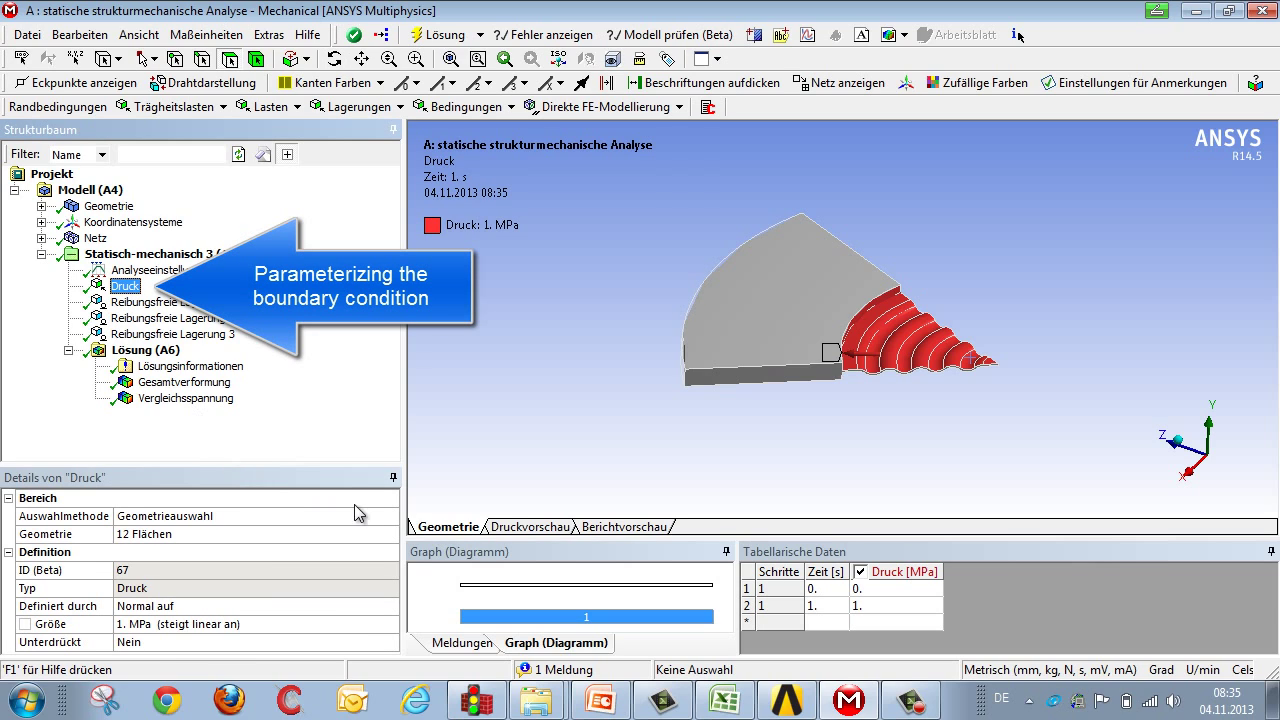
pyautogui.click(25, 624)
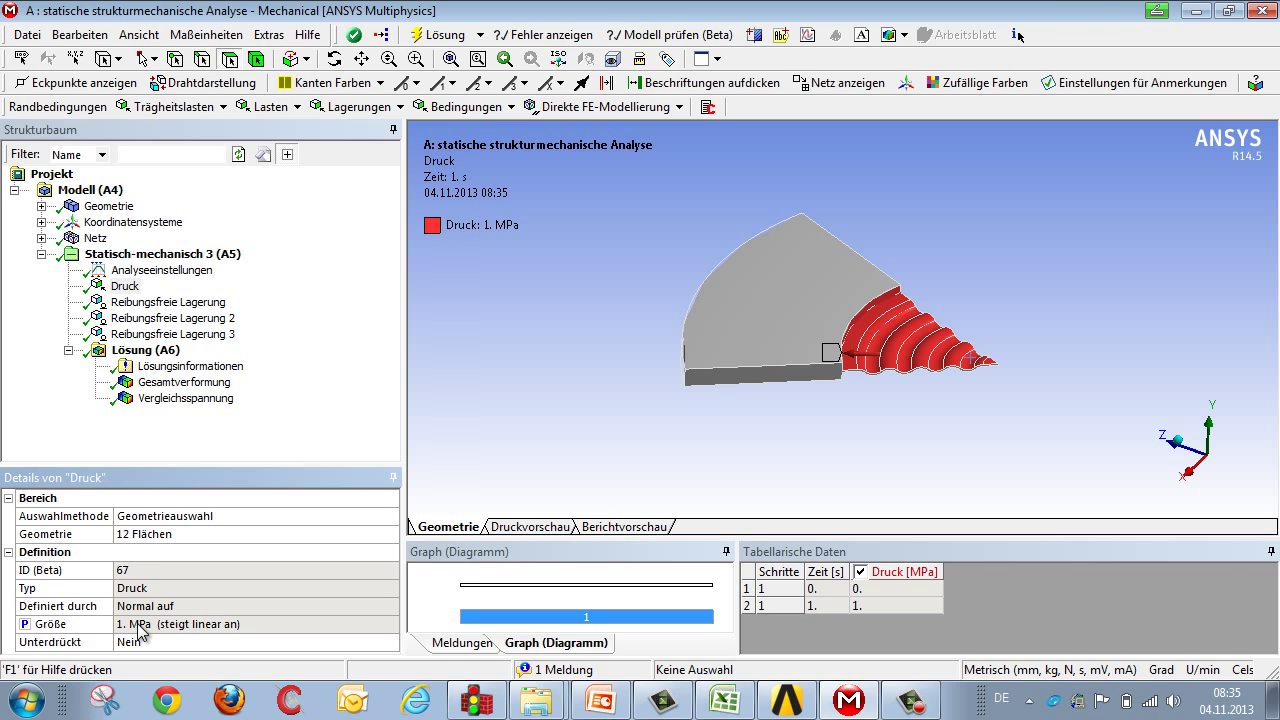
pyautogui.click(786, 703)
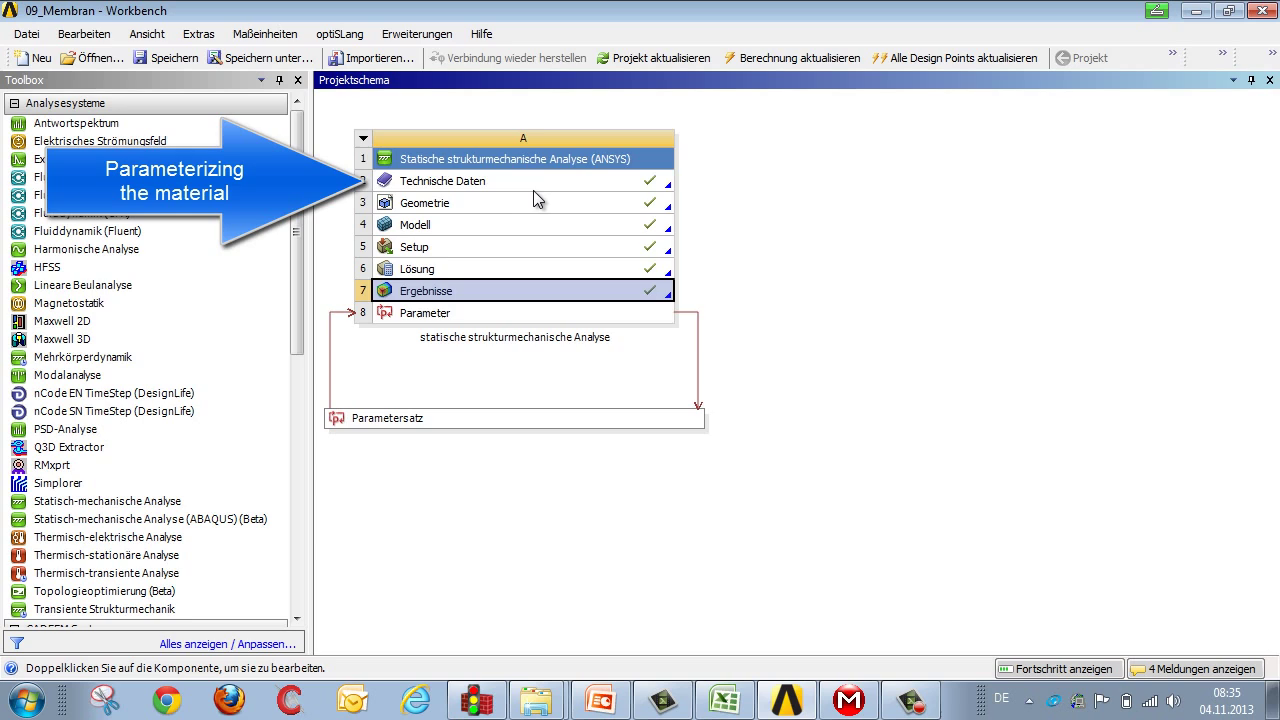
# Step: In the analysis system's Technische Daten, mark the E-Modul of Baustahl as an input parameter
pyautogui.click(532, 183)
pyautogui.doubleClick(531, 180)
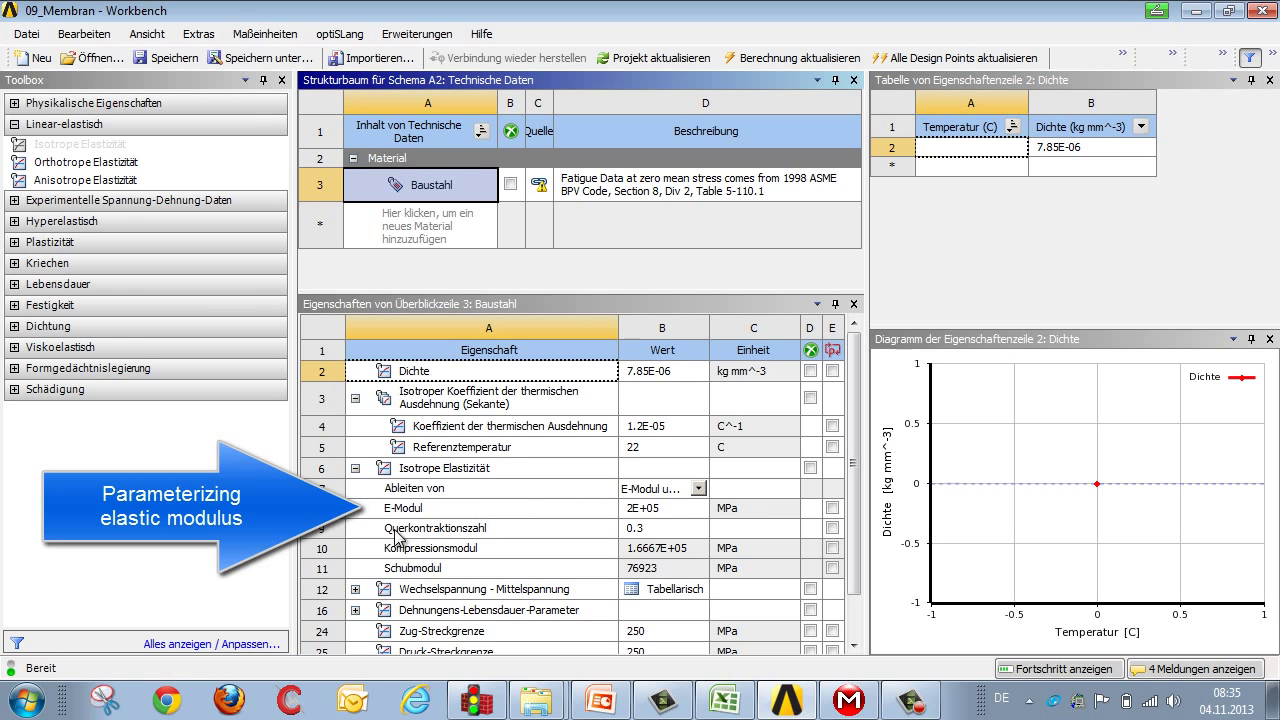
pyautogui.click(832, 508)
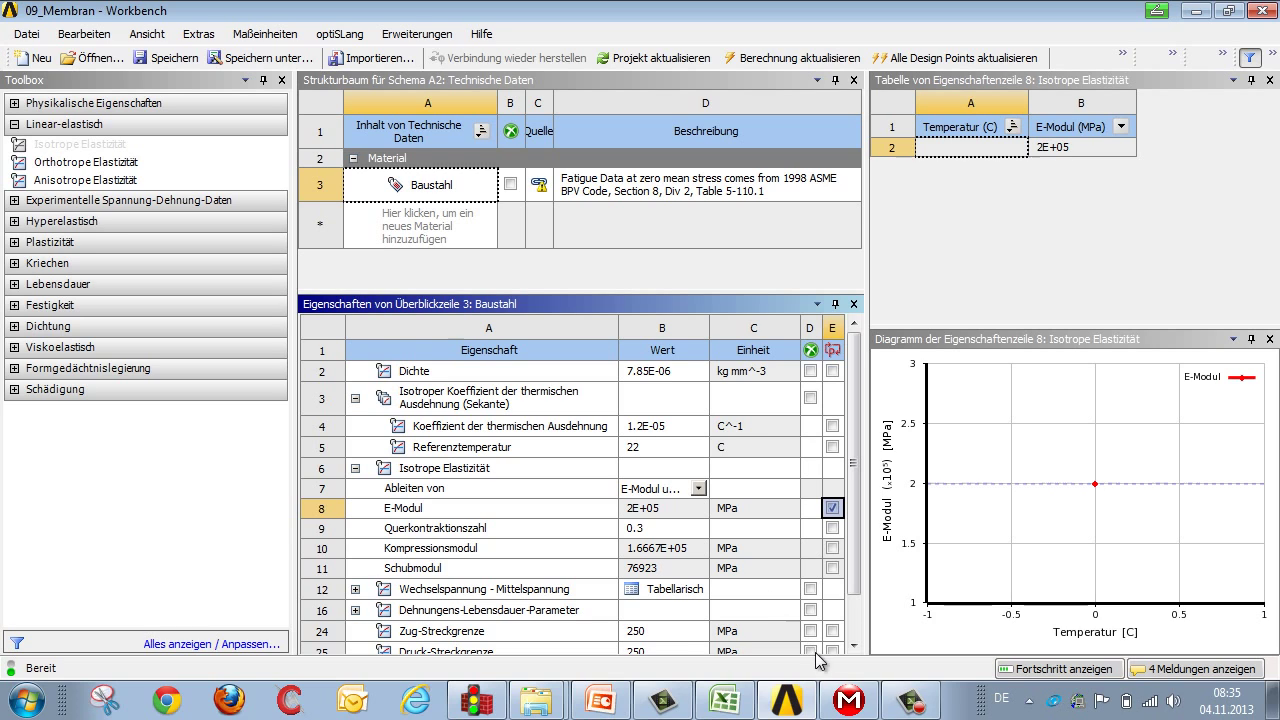
# Step: Return from the material data to the project schematic and open the Parametersatz
pyautogui.click(1122, 53)
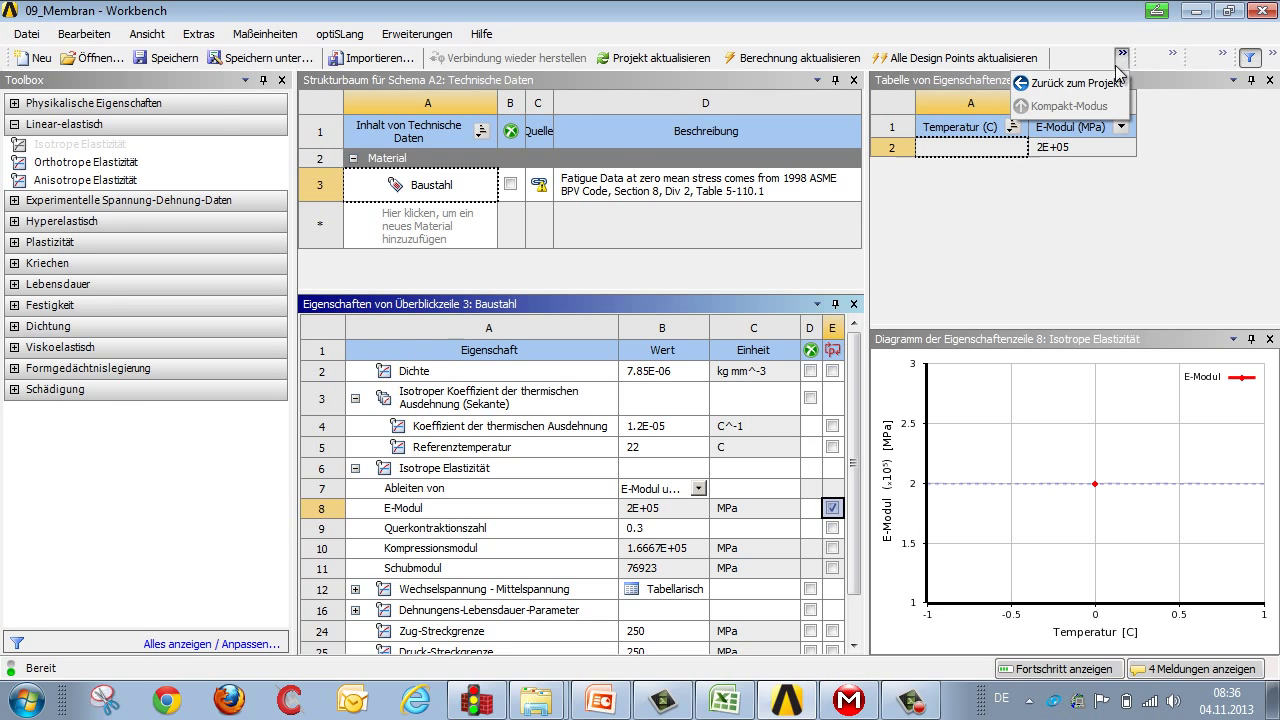
pyautogui.click(1100, 81)
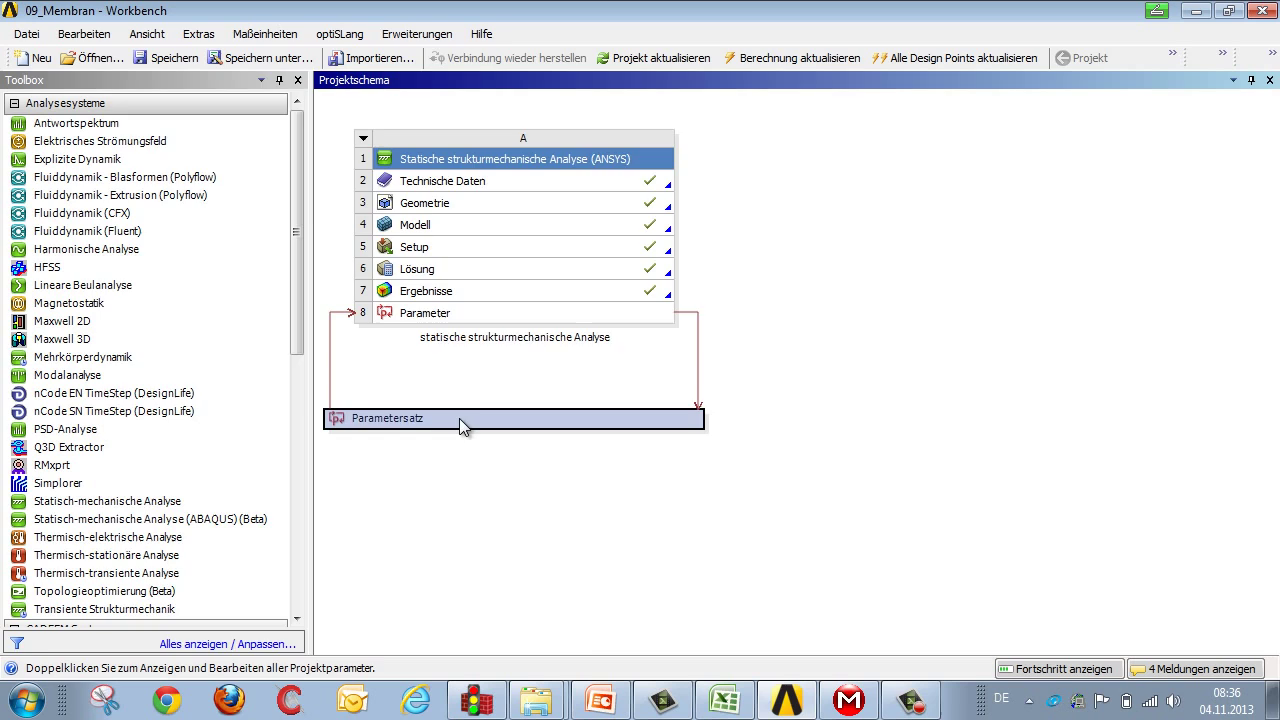
pyautogui.doubleClick(459, 418)
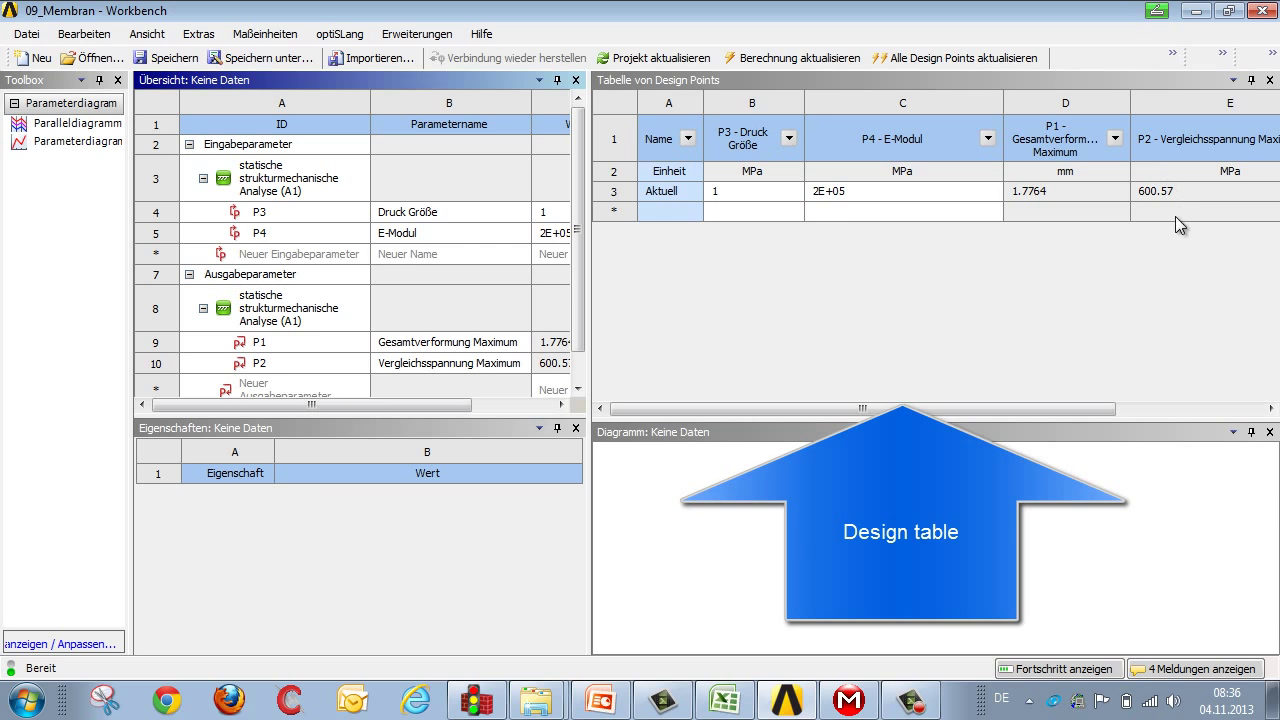
# Step: Add two design points with pressures of 3 and 6 MPa to the design point table
pyautogui.doubleClick(761, 212)
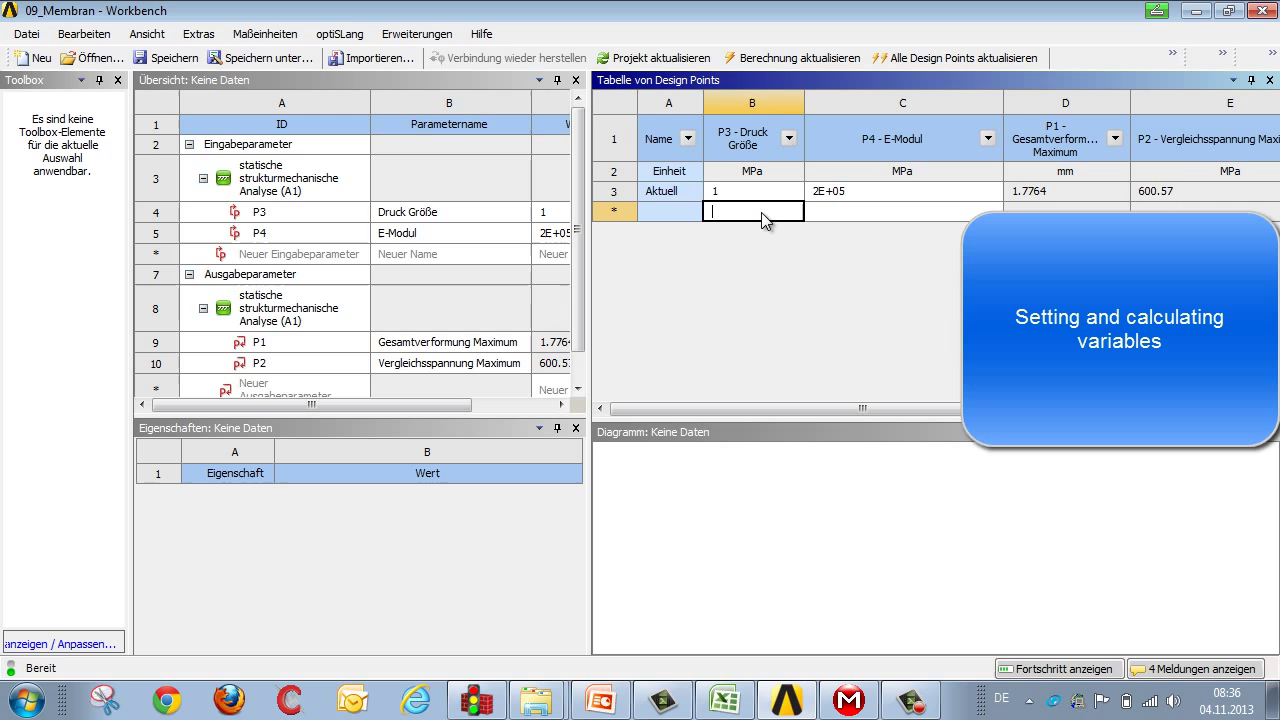
pyautogui.write('3')
pyautogui.press('Return')
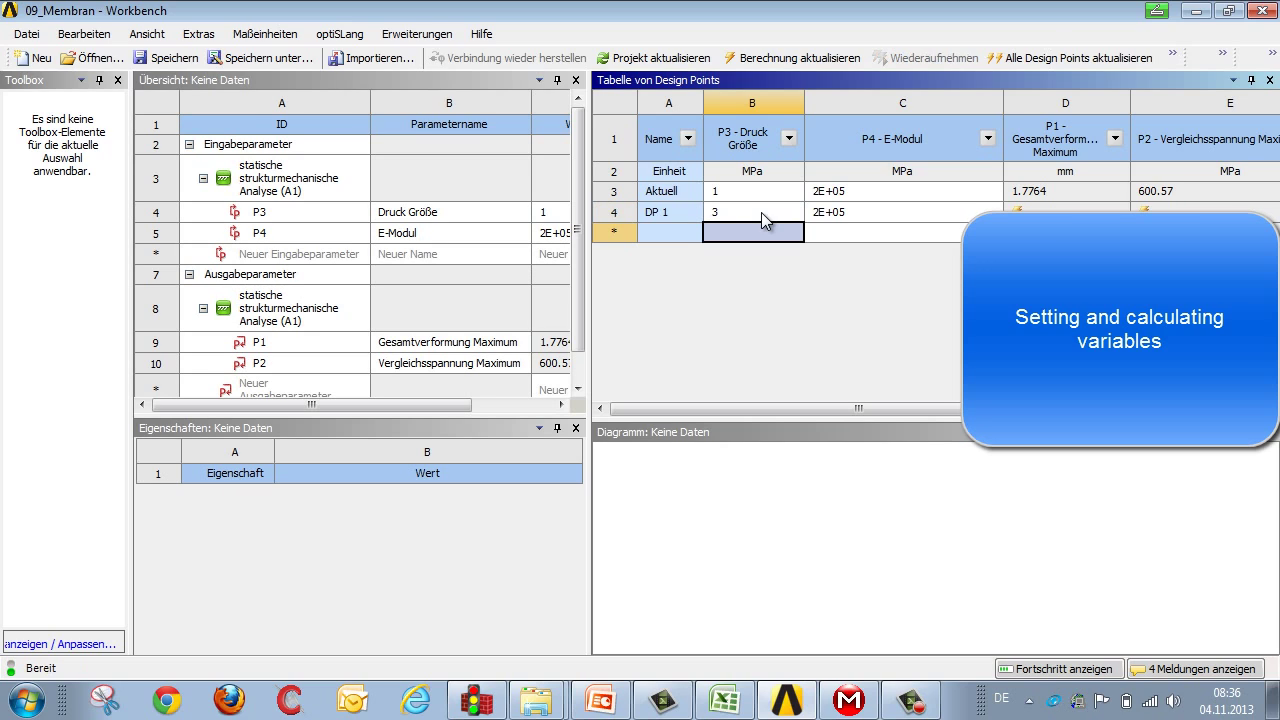
pyautogui.write('4')
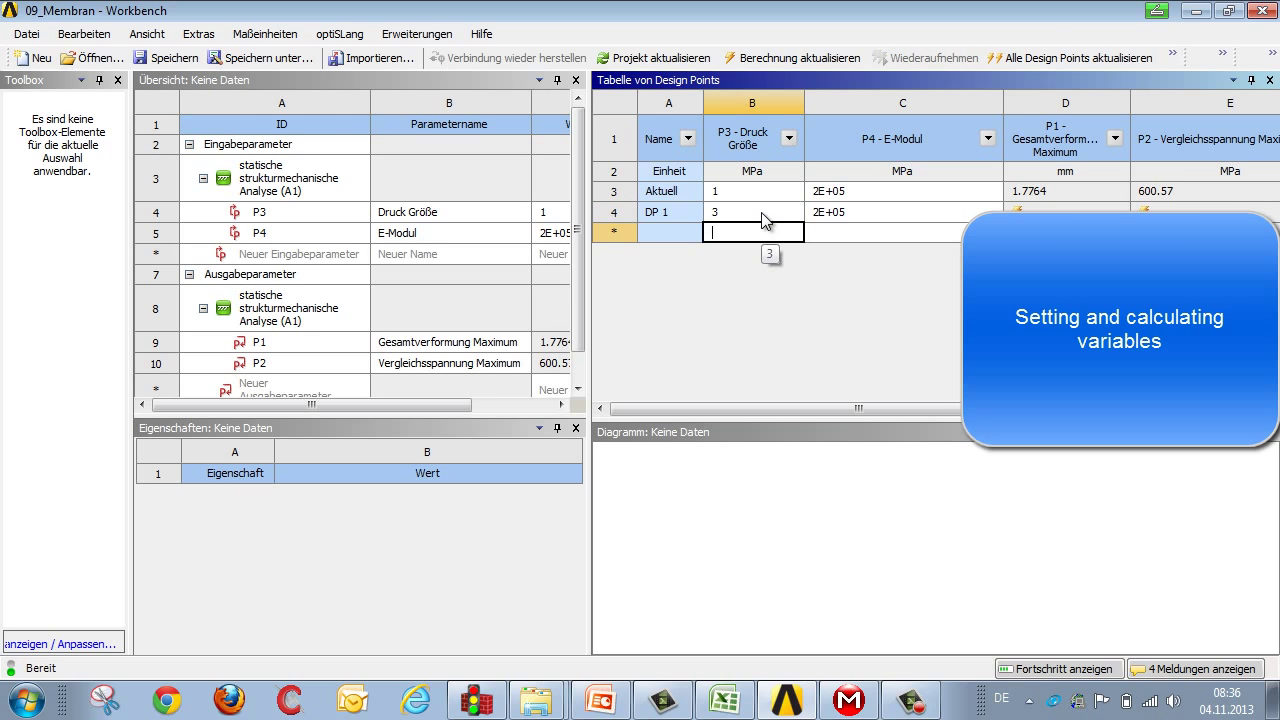
pyautogui.write('6')
pyautogui.press('Return')
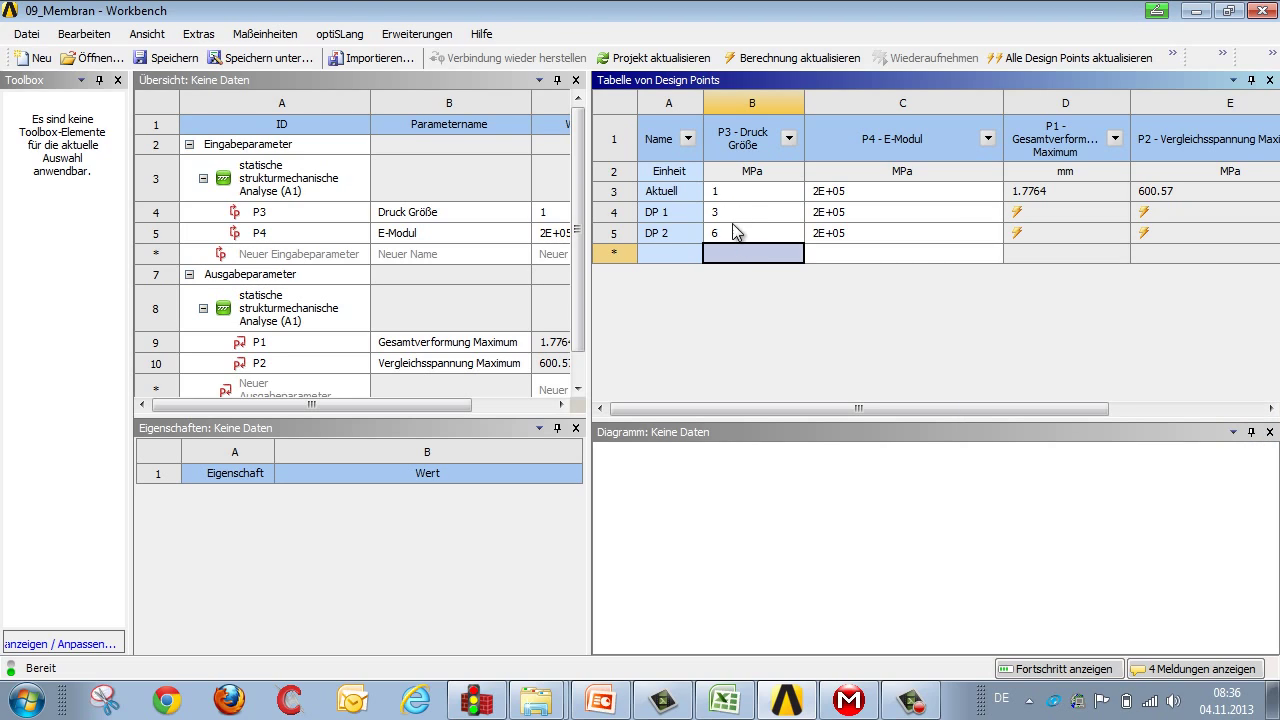
# Step: Delete design points DP 1 and DP 2 from the table
pyautogui.click(665, 221)
pyautogui.keyDown('shift'); pyautogui.click(664, 236); pyautogui.keyUp('shift')
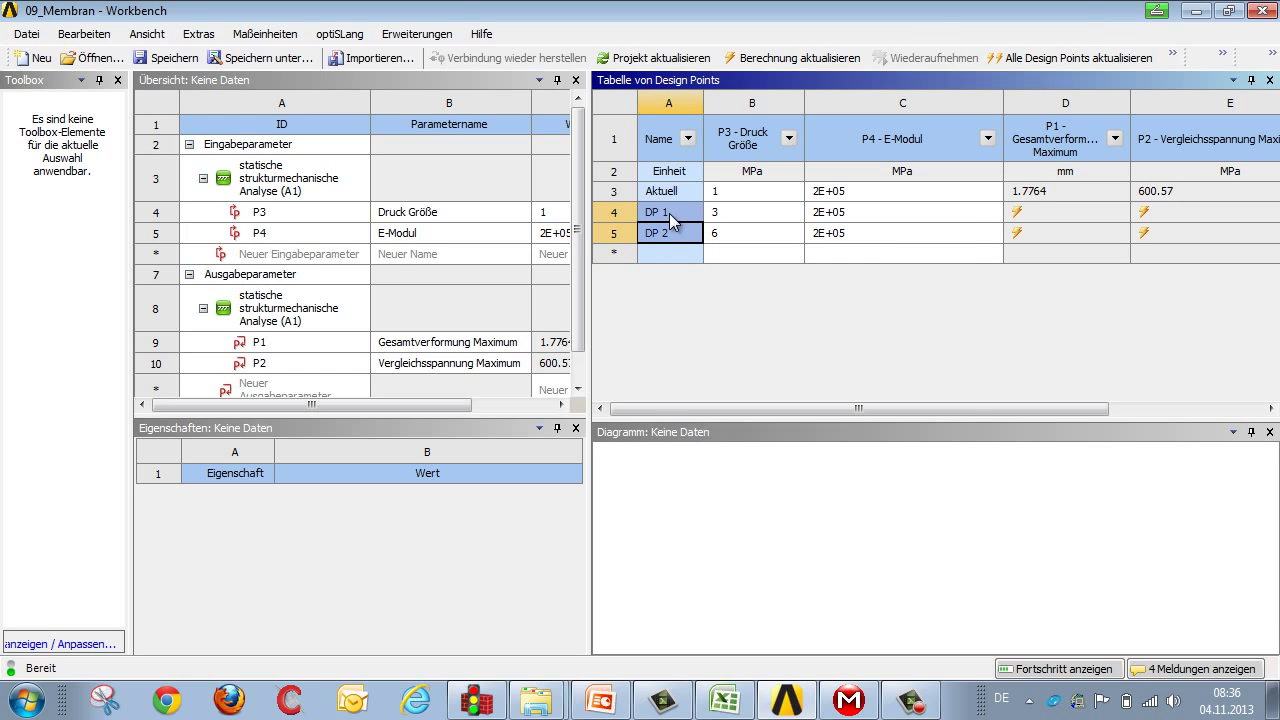
pyautogui.rightClick(670, 216)
pyautogui.click(712, 326)
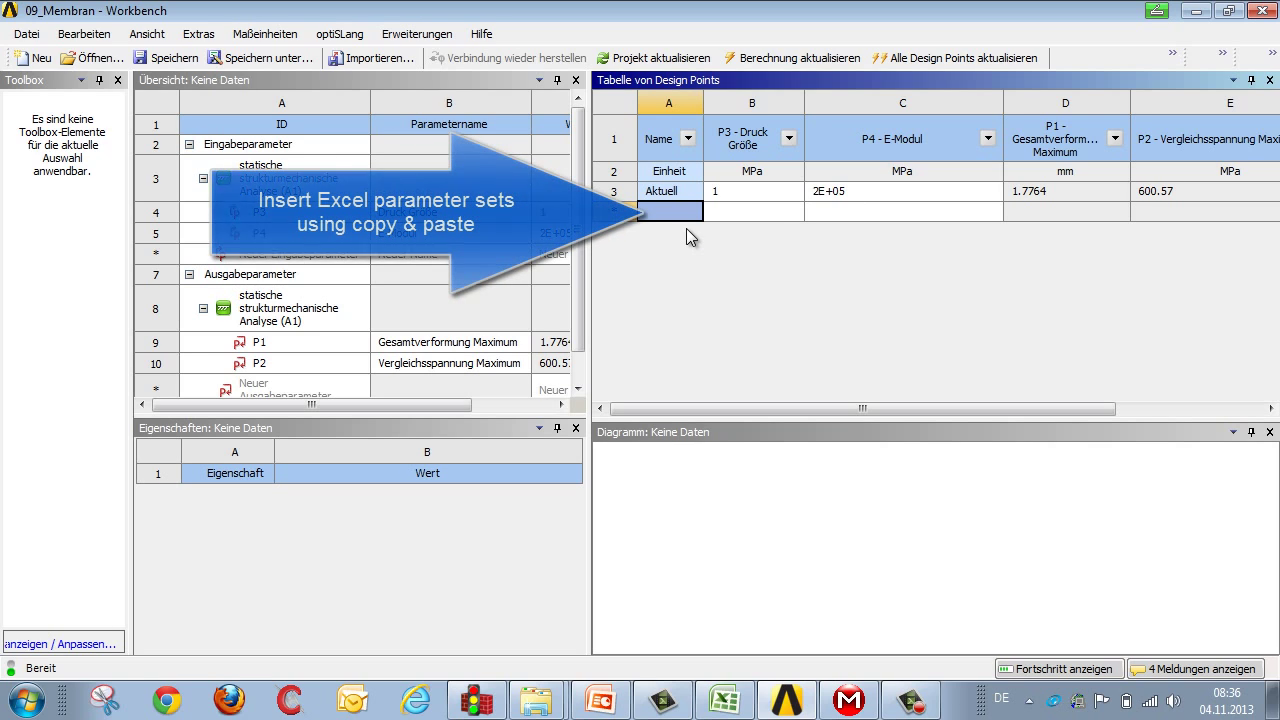
# Step: Paste the parameter sets copied from Excel into the design point table, starting at the empty Druck Größe cell
pyautogui.click(729, 210)
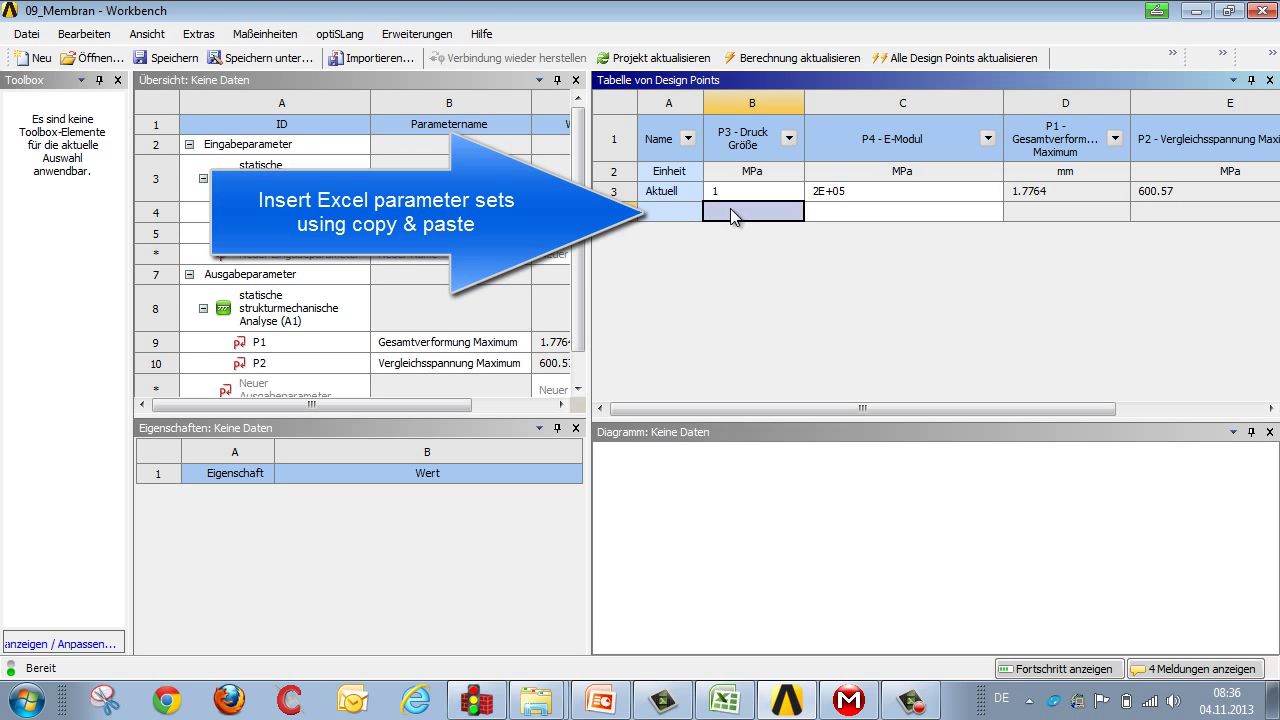
pyautogui.rightClick(730, 210)
pyautogui.click(779, 222)
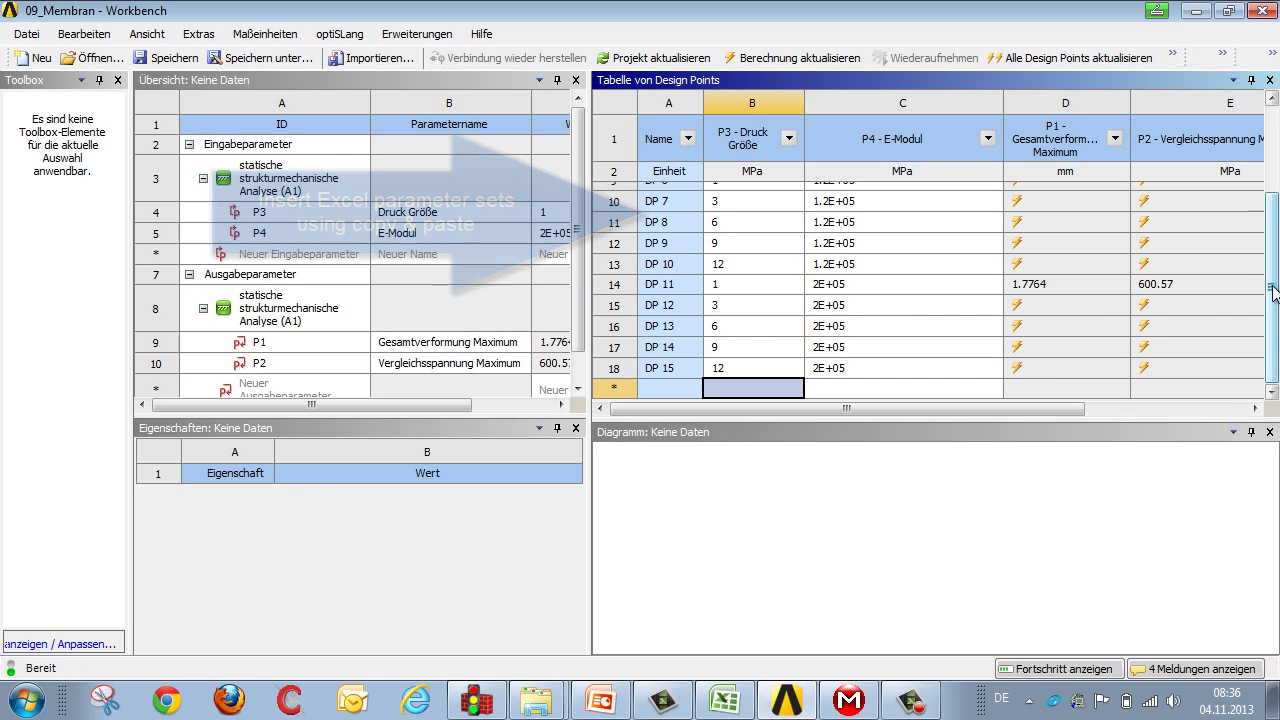
pyautogui.moveTo(1272, 310); pyautogui.dragTo(1276, 150)
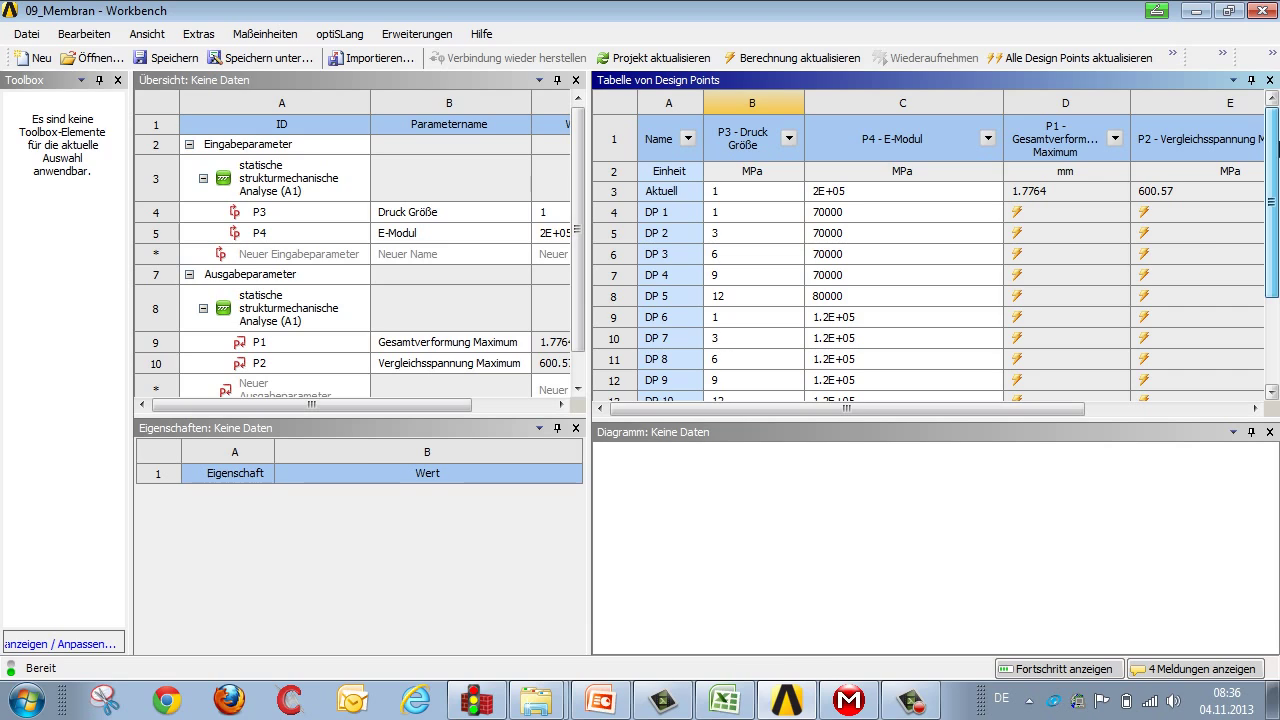
# Step: Set the E-Modul of the current design point (Aktuell) to 70000 MPa
pyautogui.click(860, 193)
pyautogui.write('7000')
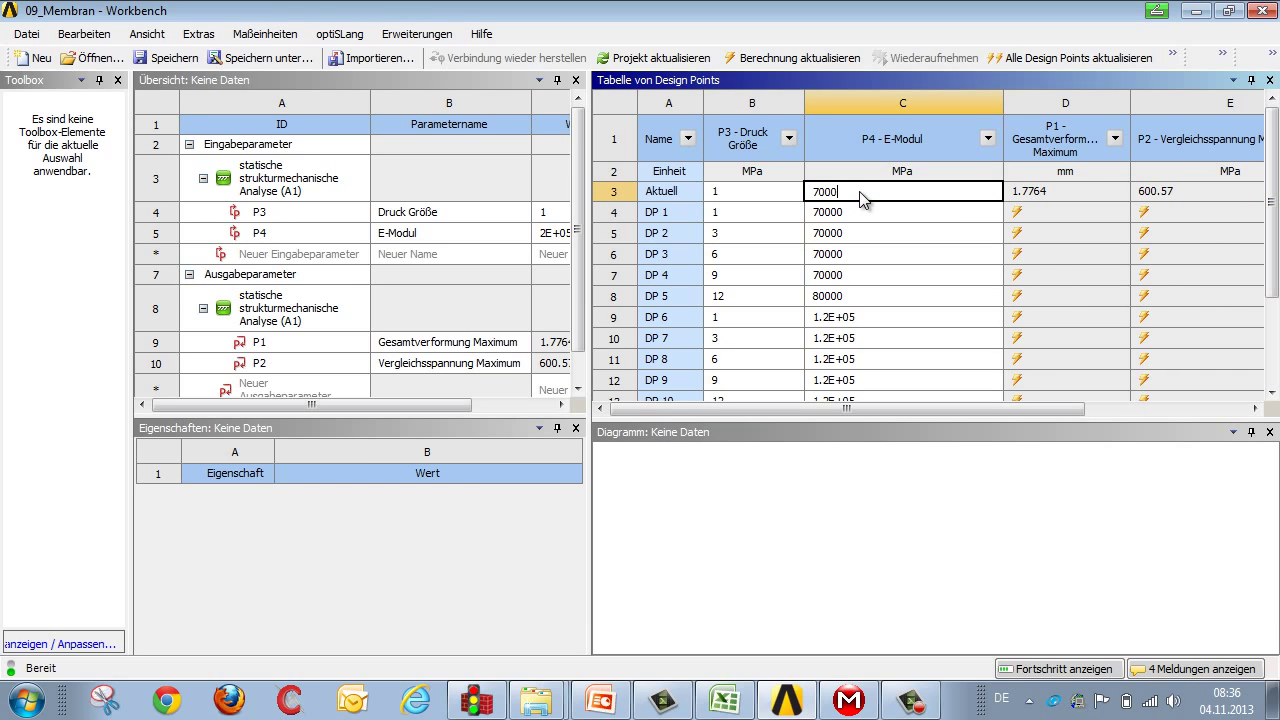
pyautogui.write('0')
pyautogui.press('Return')
pyautogui.scroll(-3, 1272, 270)
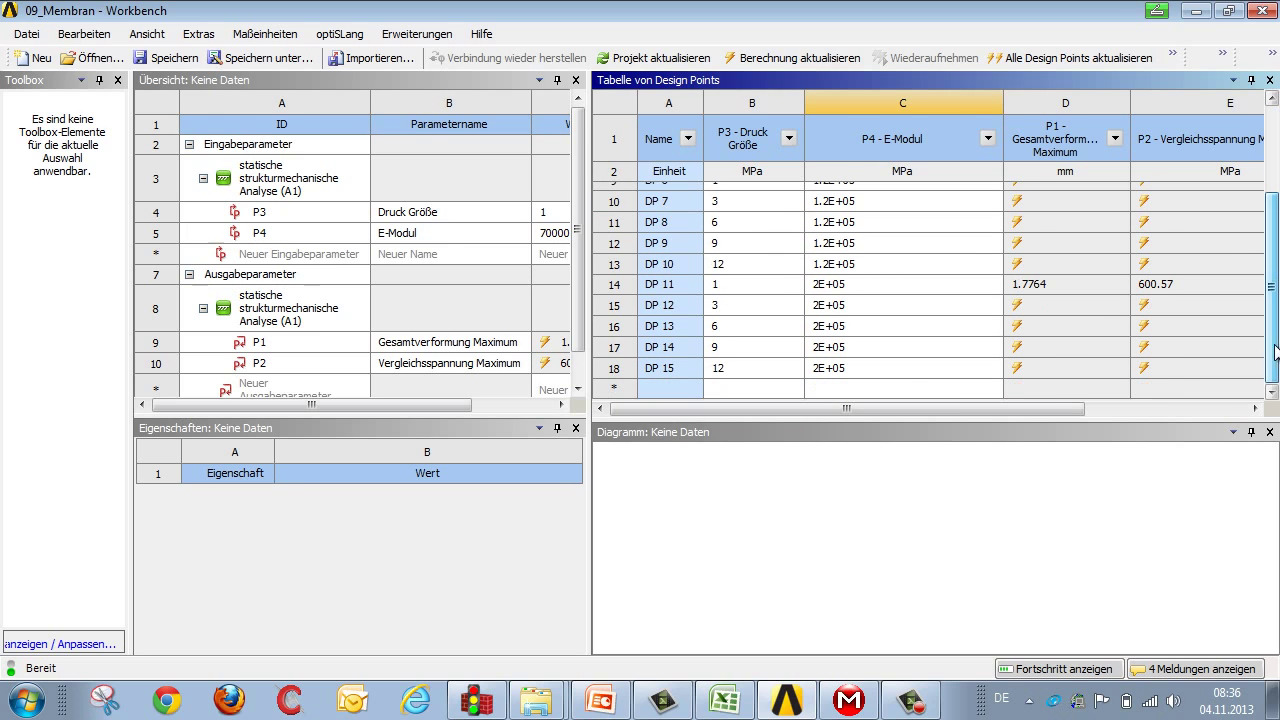
pyautogui.scroll(3, 1272, 300)
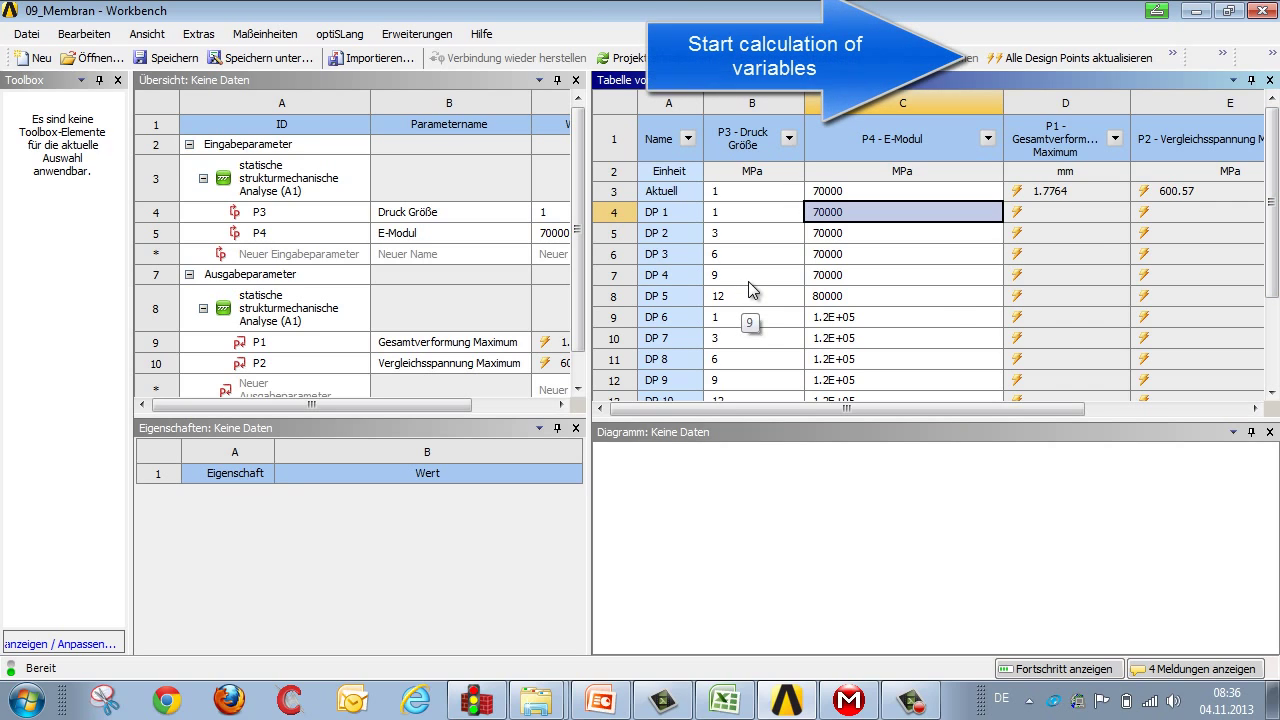
# Step: Start the update of all design points and accept that open editors may be closed
pyautogui.click(1044, 62)
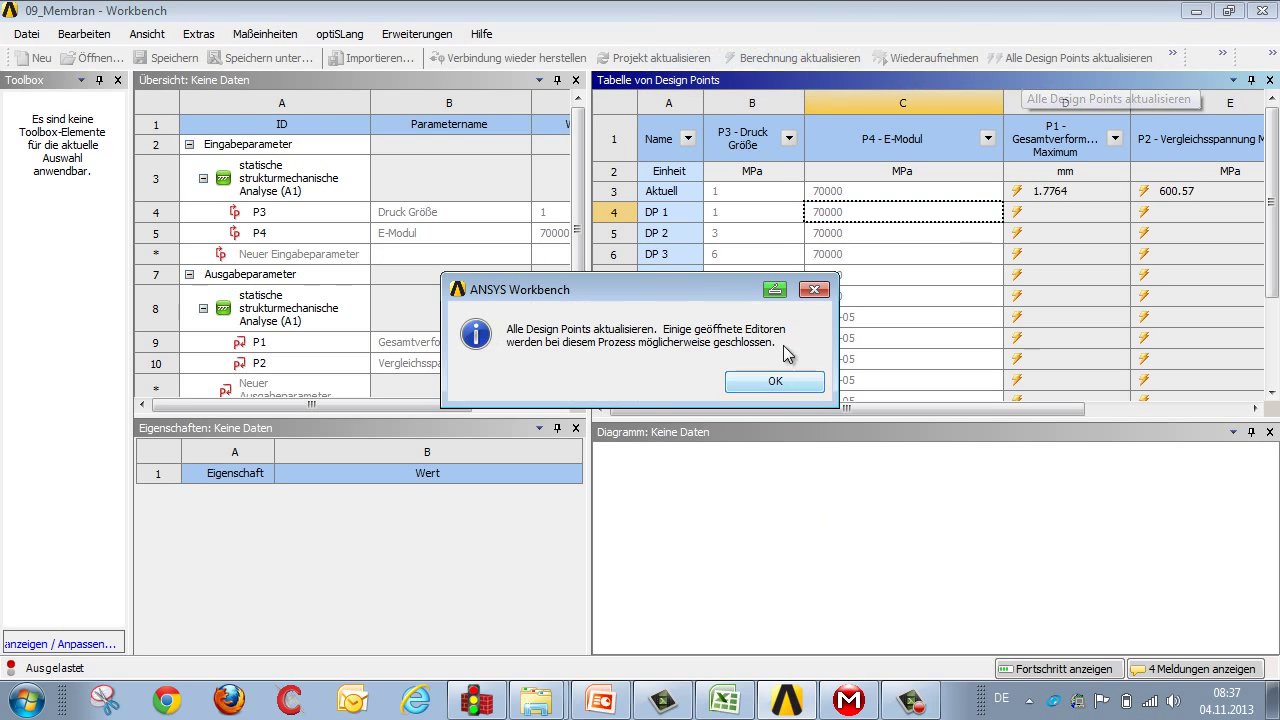
pyautogui.click(818, 380)
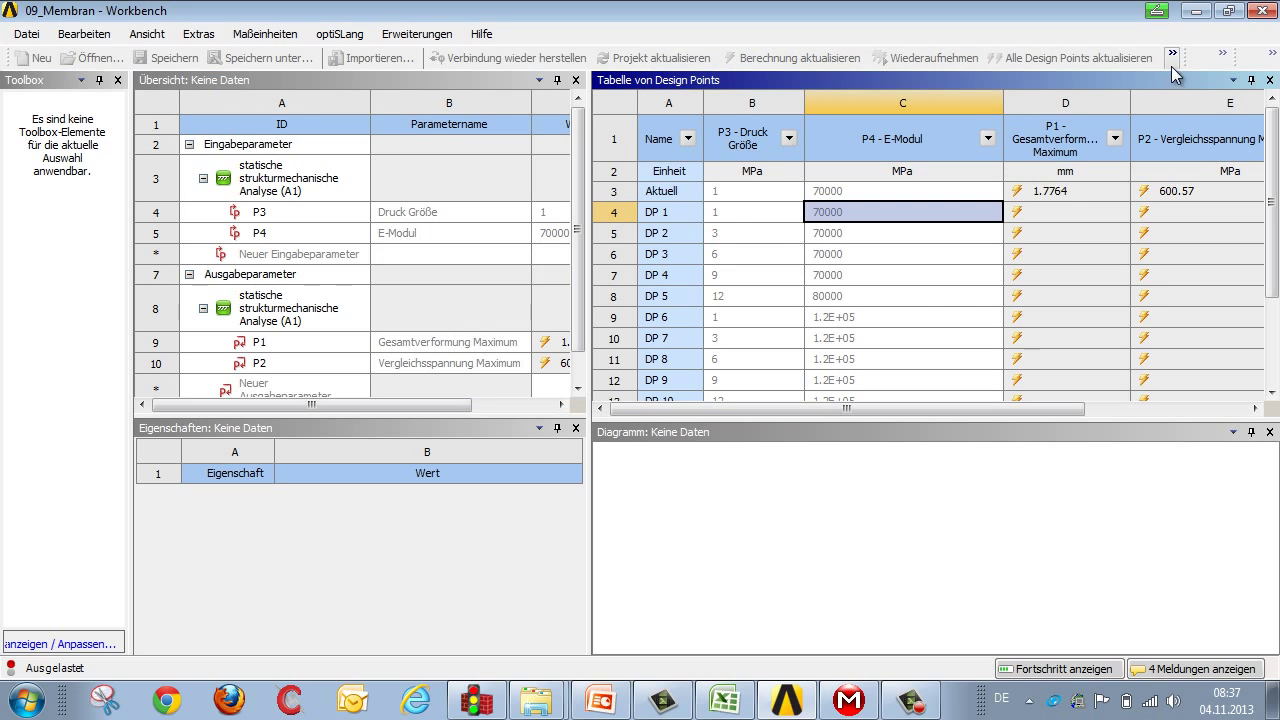
# Step: Go back to the project schematic and display the calculated design points in the Parametersatz of the solved membrane project
pyautogui.click(1175, 55)
pyautogui.click(1140, 84)
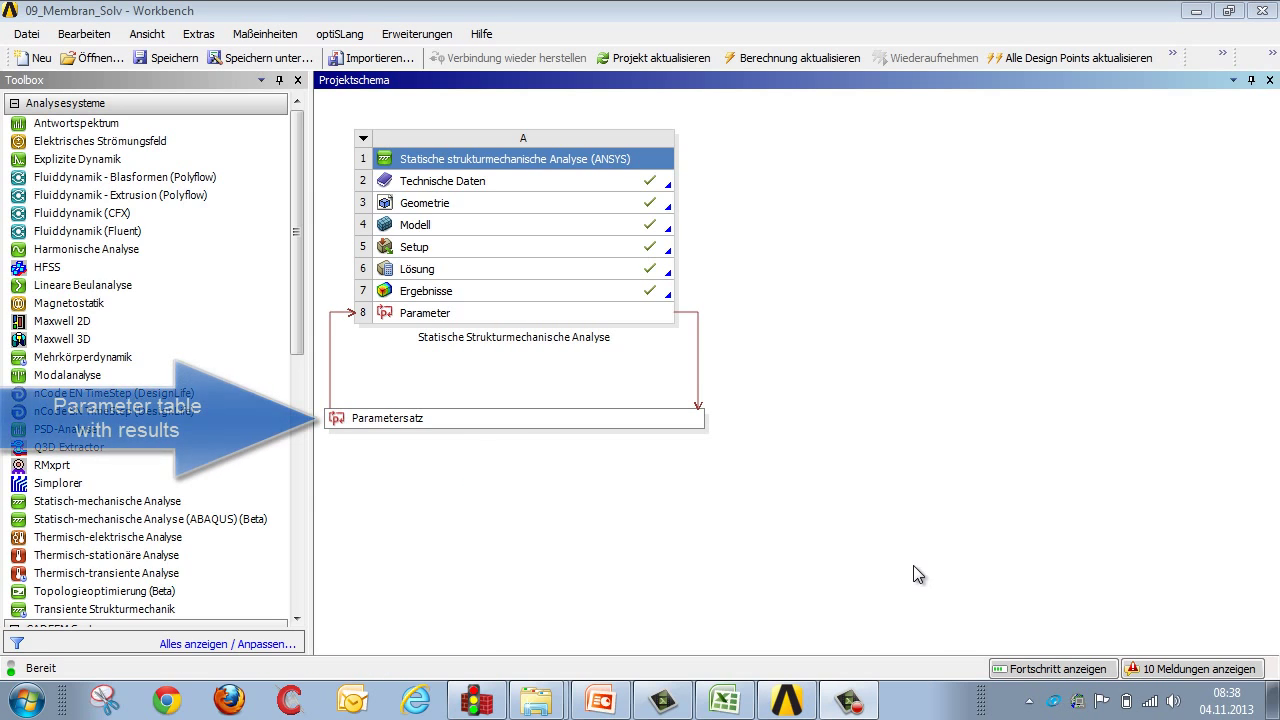
pyautogui.doubleClick(537, 420)
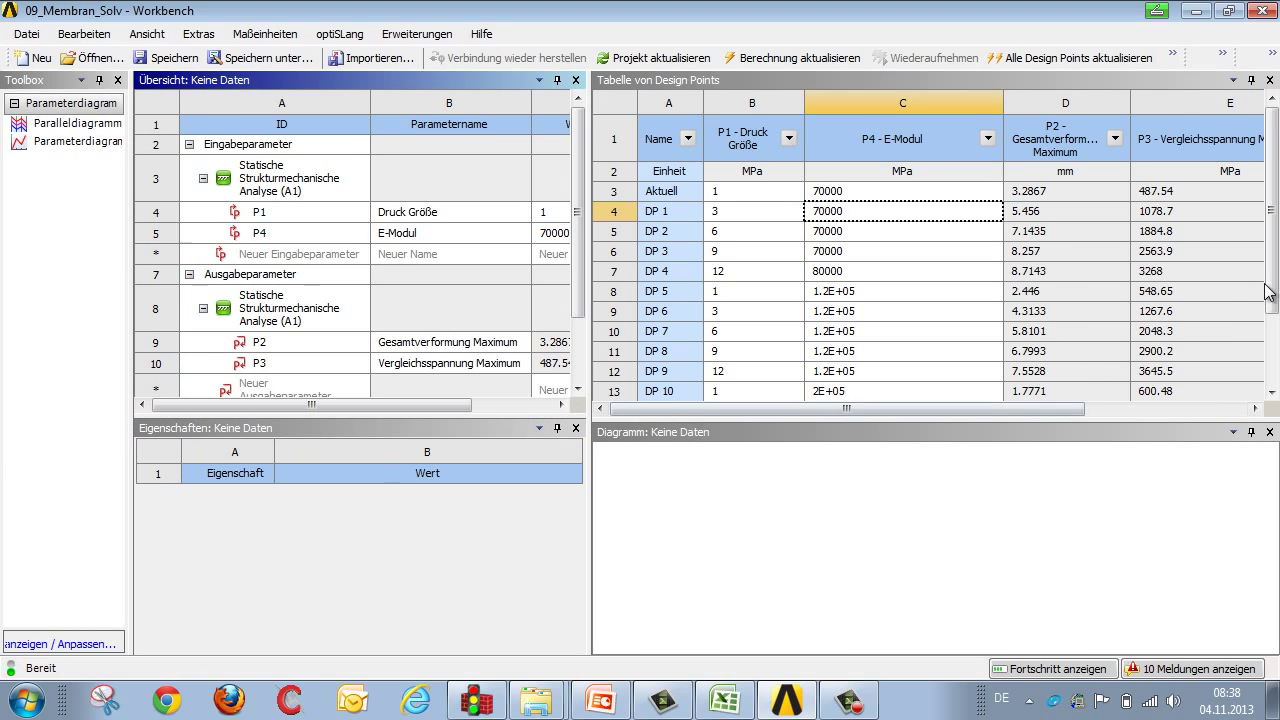
# Step: Display Parameterdiagramm 1 to view the Gesamtverformung Maximum plotted over the design points
pyautogui.moveTo(1273, 293)
pyautogui.mouseDown()
pyautogui.moveTo(1274, 362)
pyautogui.moveTo(1274, 292)
pyautogui.mouseUp()
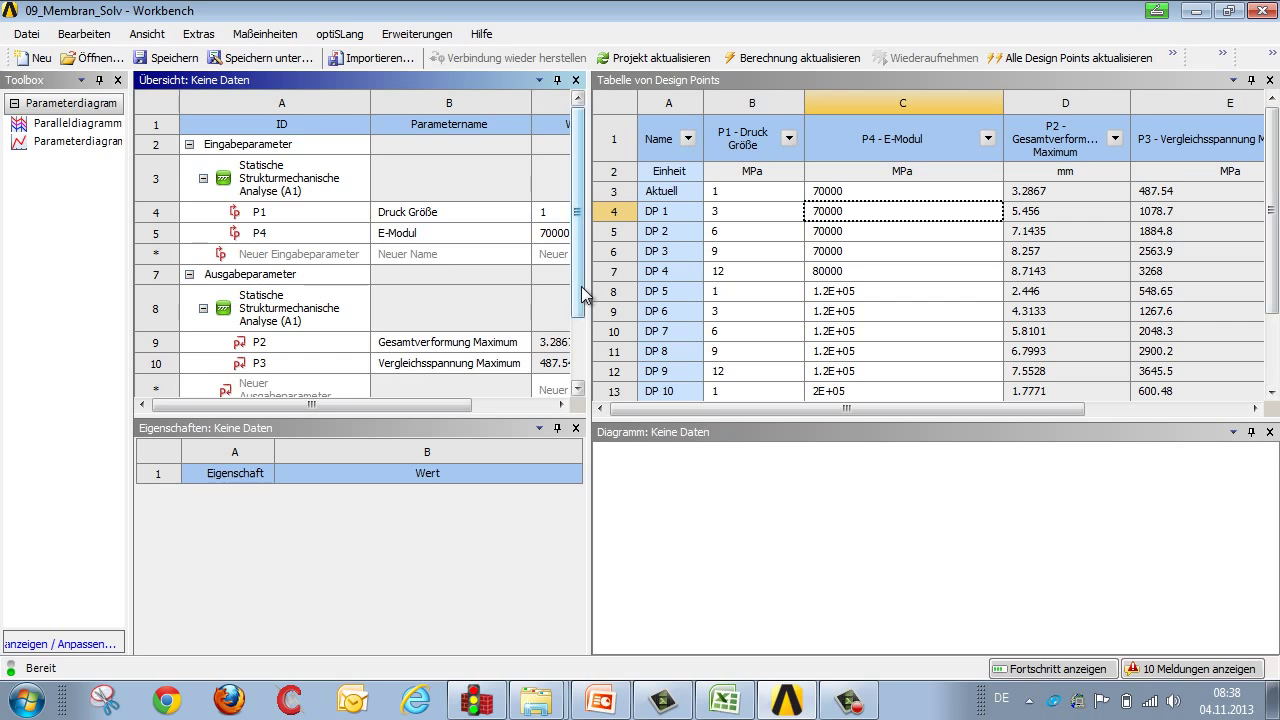
pyautogui.scroll(-3, 567, 330)
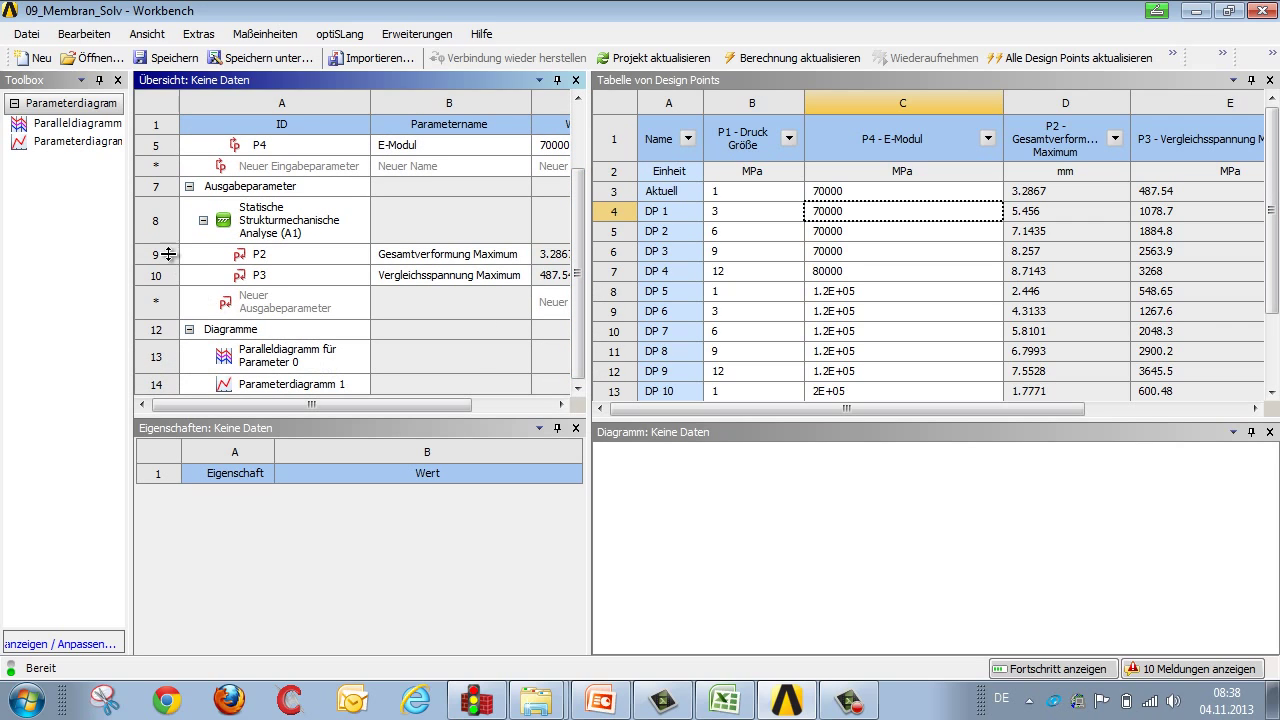
pyautogui.click(263, 362)
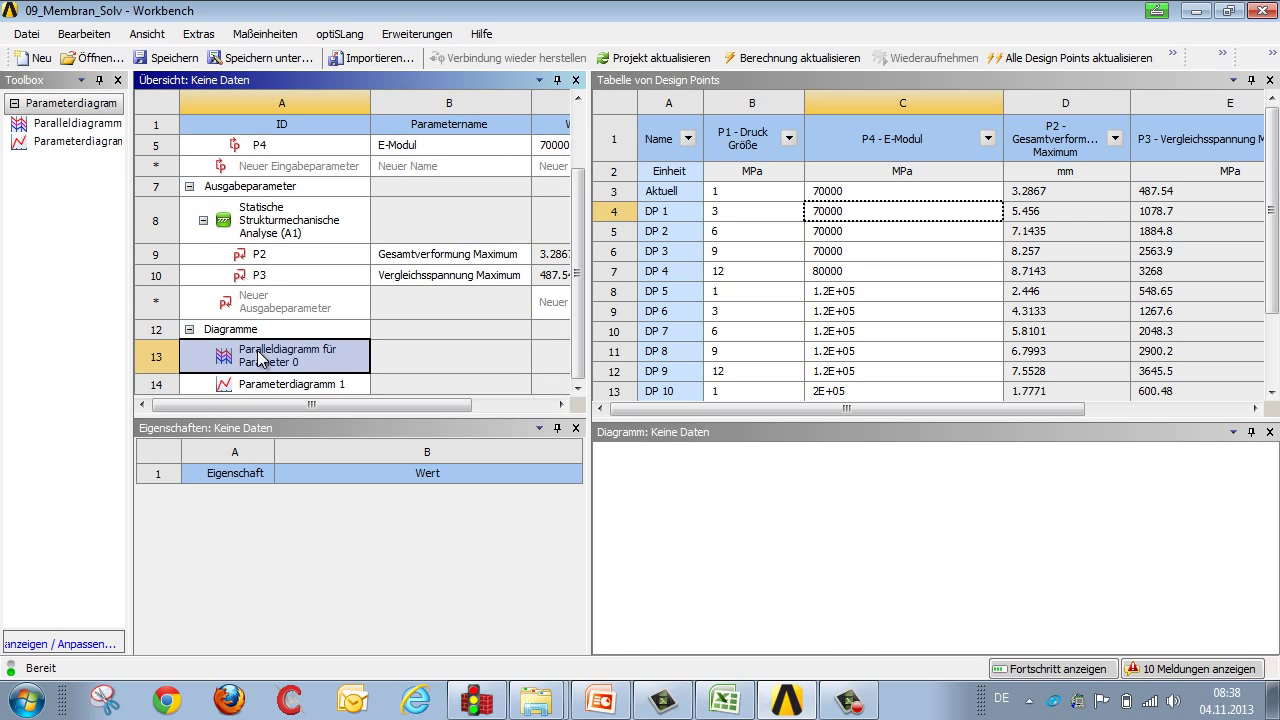
pyautogui.click(300, 384)
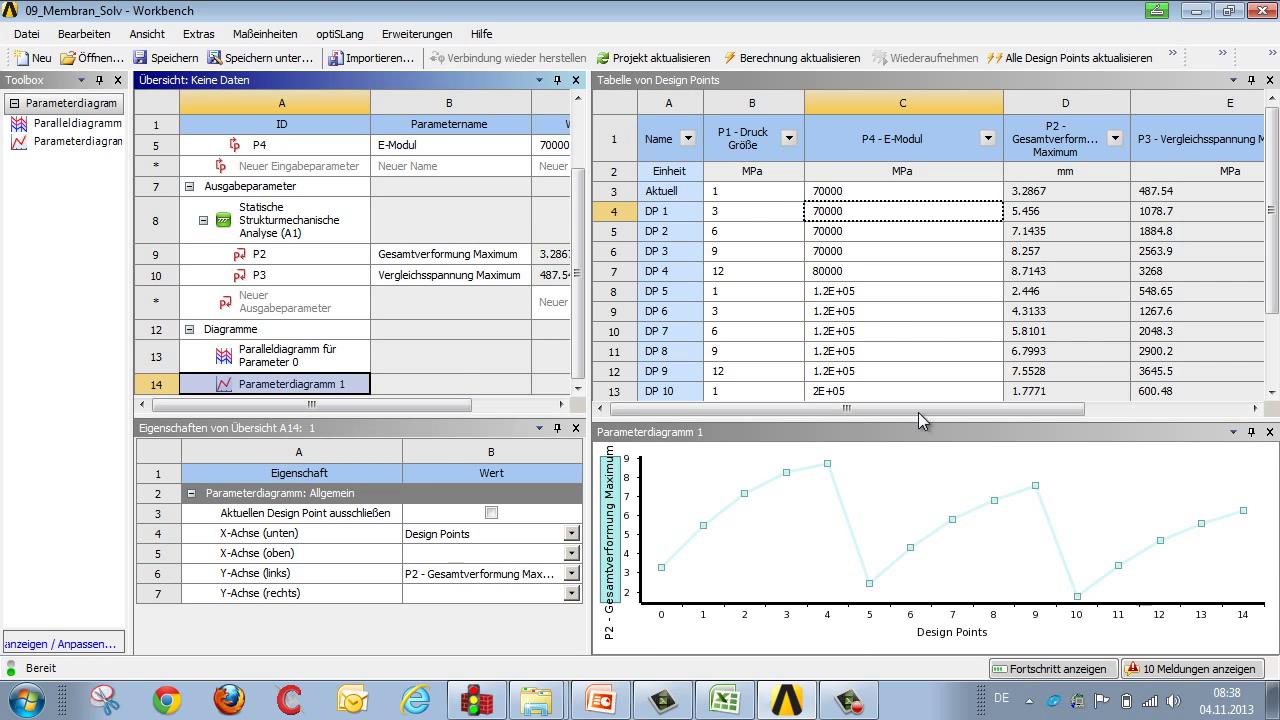
# Step: Select all design point values from Druck Größe of Aktuell to the last Vergleichsspannung Maximum, and switch to Excel to view the deformation surface chart
pyautogui.click(757, 198)
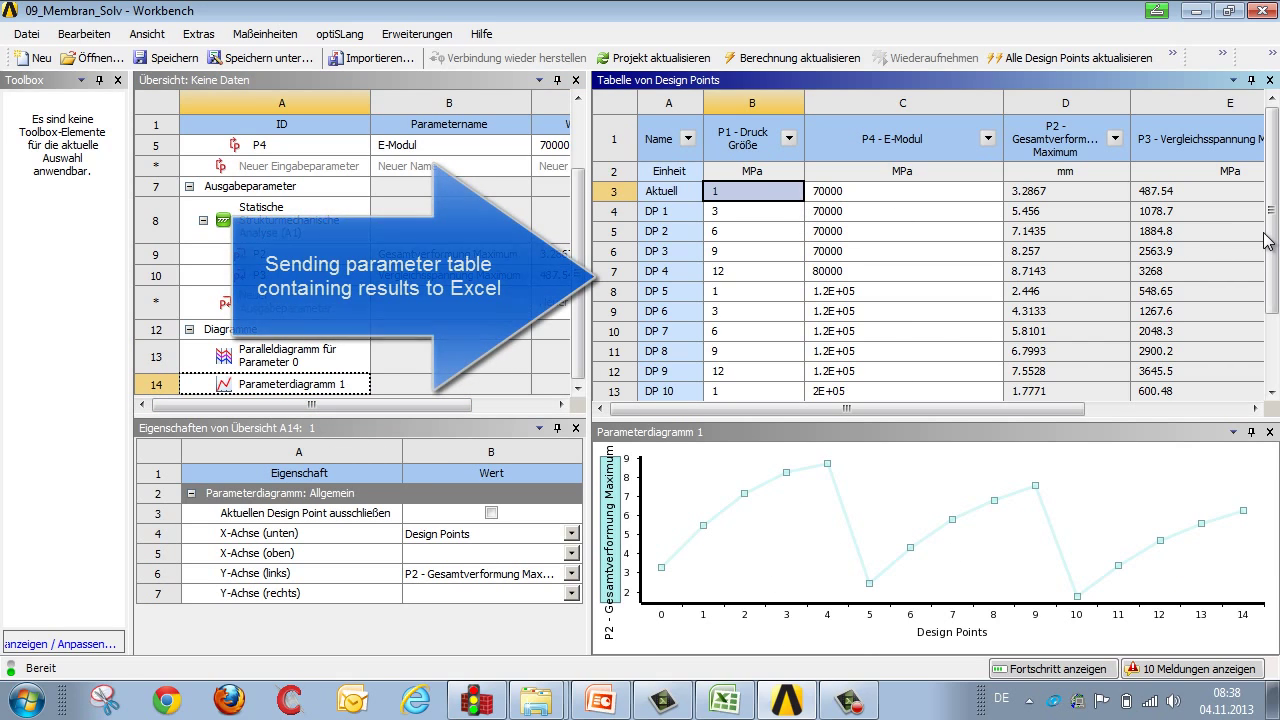
pyautogui.moveTo(1268, 243); pyautogui.dragTo(1268, 318)
pyautogui.keyDown('shift'); pyautogui.click(1192, 368); pyautogui.keyUp('shift')
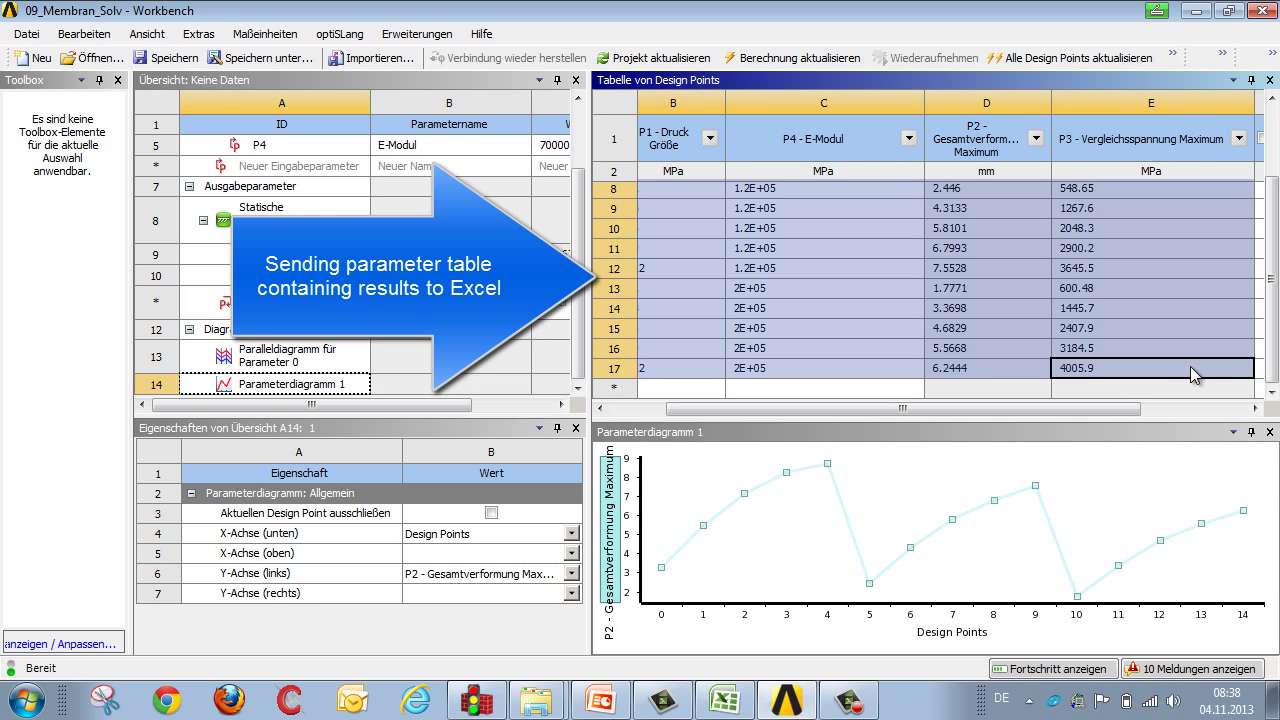
pyautogui.click(724, 700)
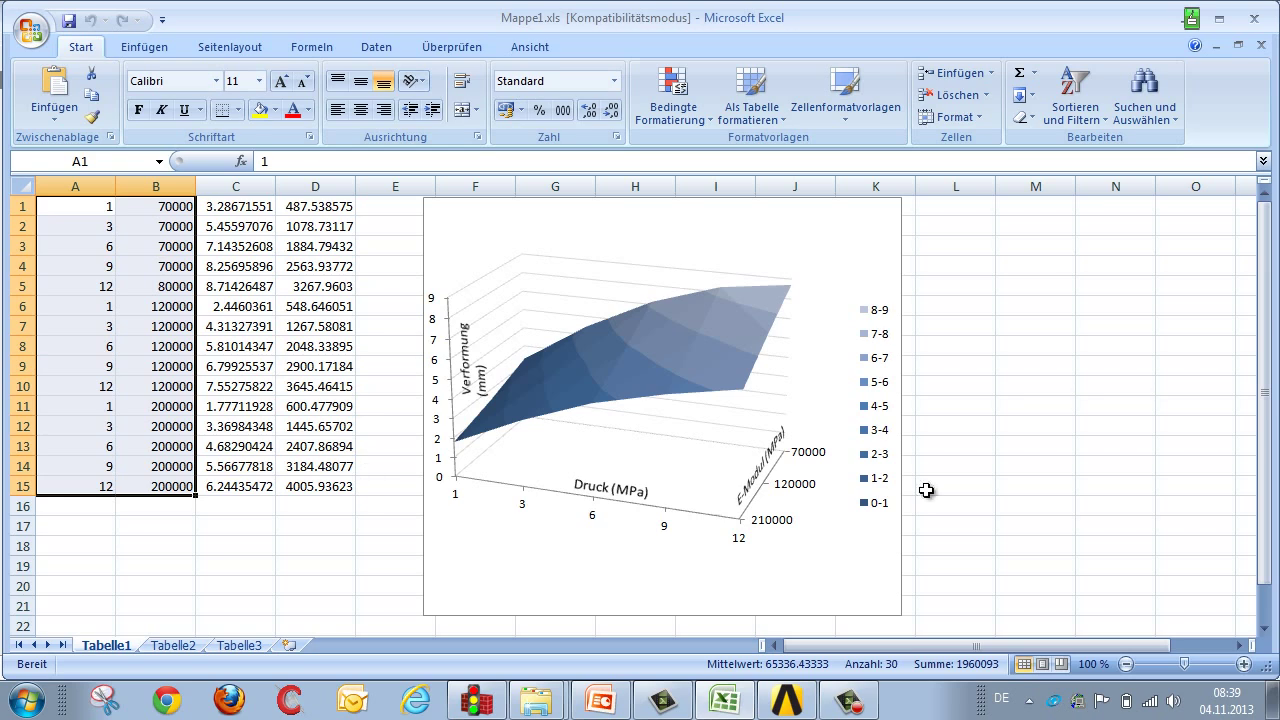
pyautogui.click(1171, 406)
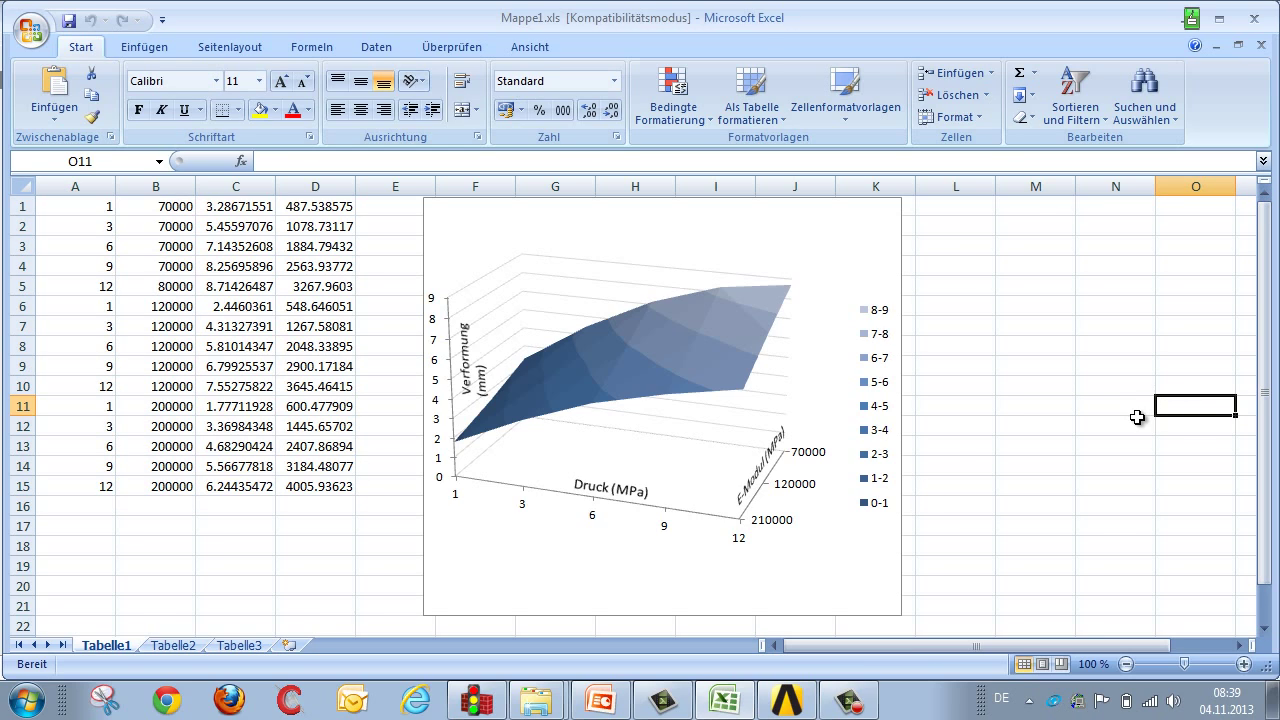